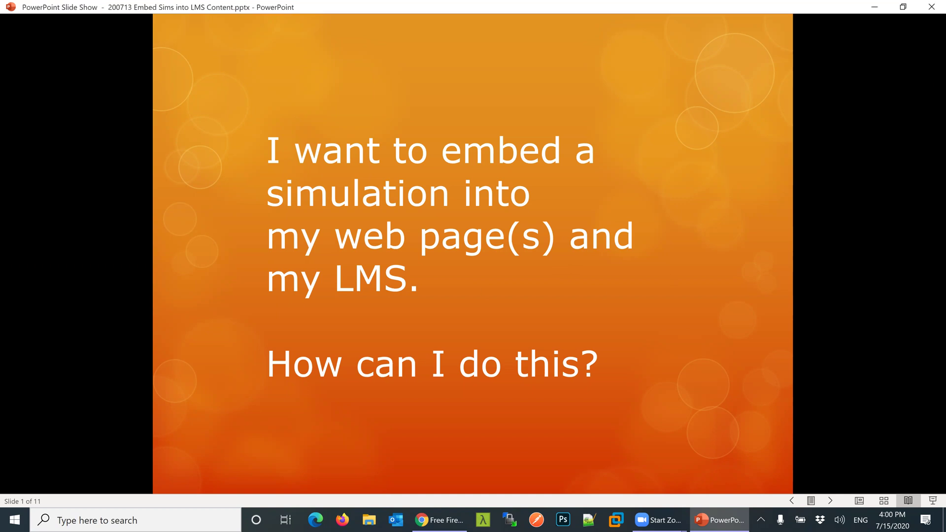
Page through the slide show on embedding simulations up to the "Embed in a web page" slide, rechecking the Sim URL and Embed Code slide.
{"action": "left_click", "coordinate": [682, 280]}
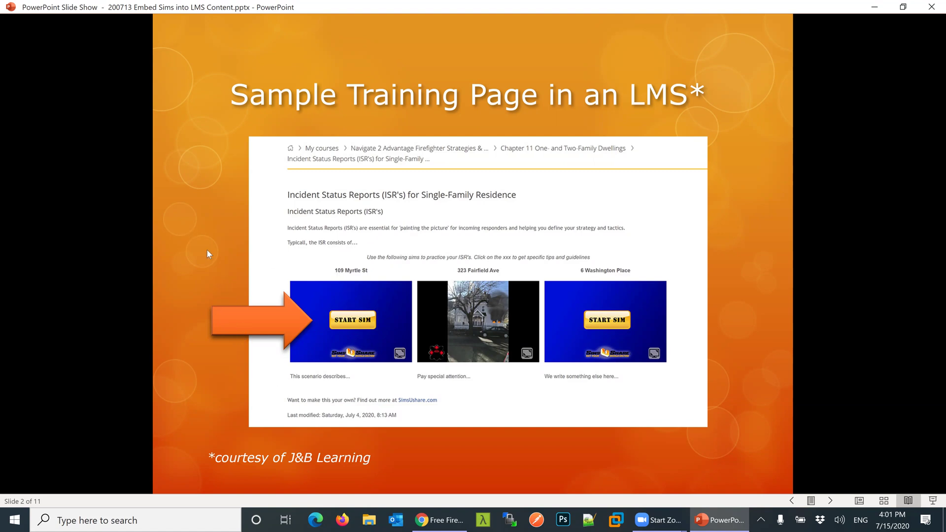
{"action": "key", "text": "Right"}
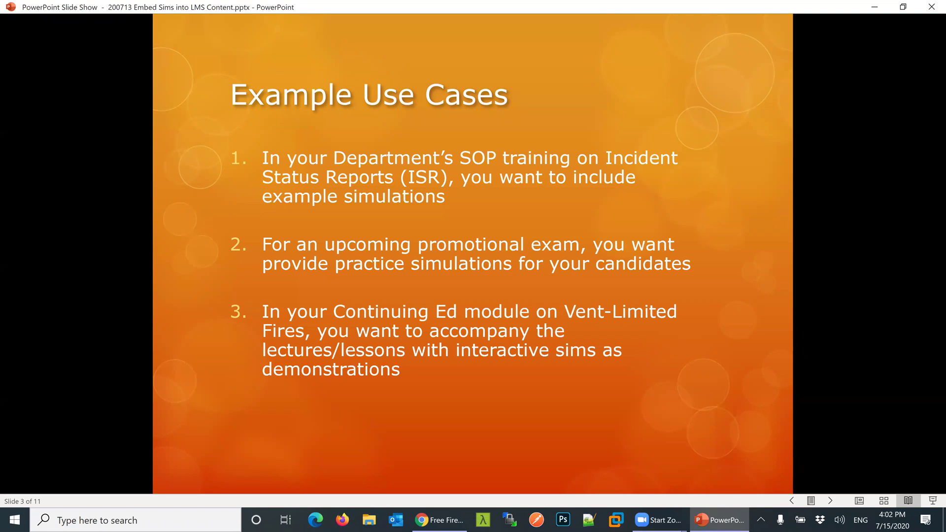
{"action": "key", "text": "Right"}
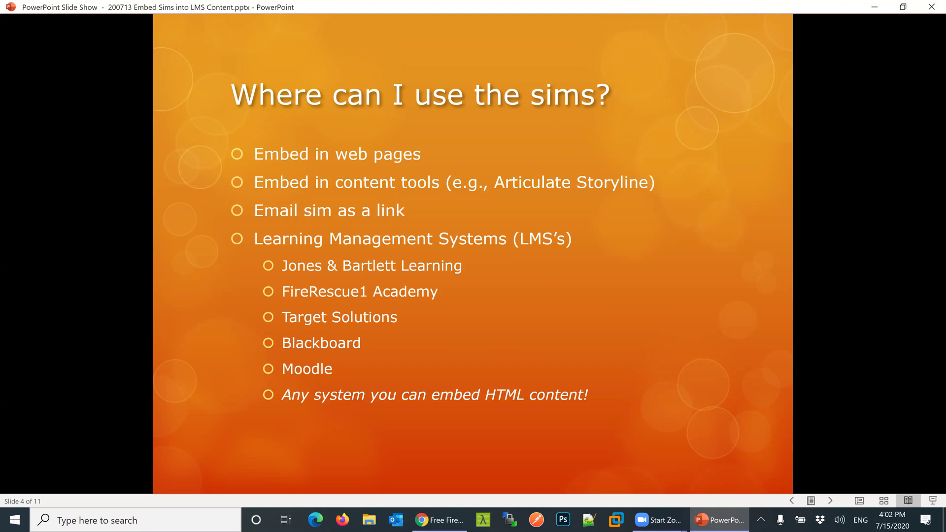
{"action": "left_click", "coordinate": [297, 308]}
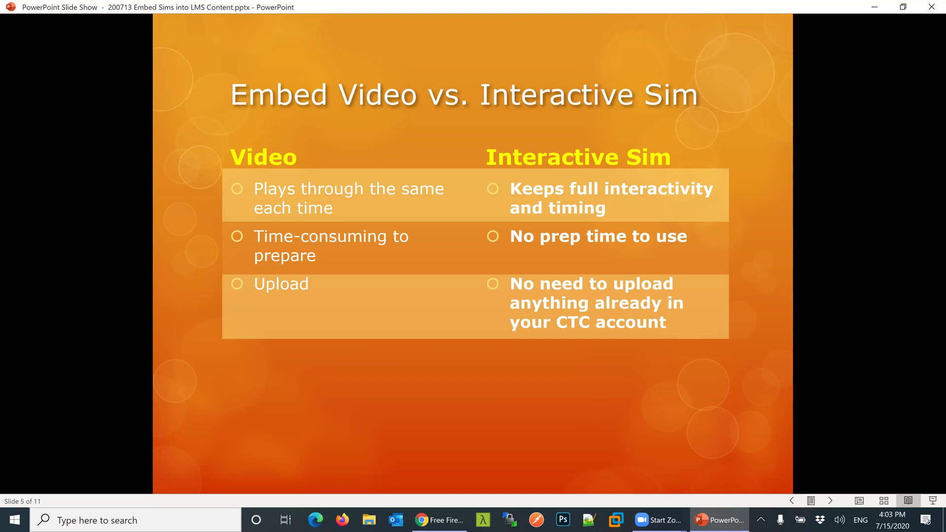
{"action": "key", "text": "Right"}
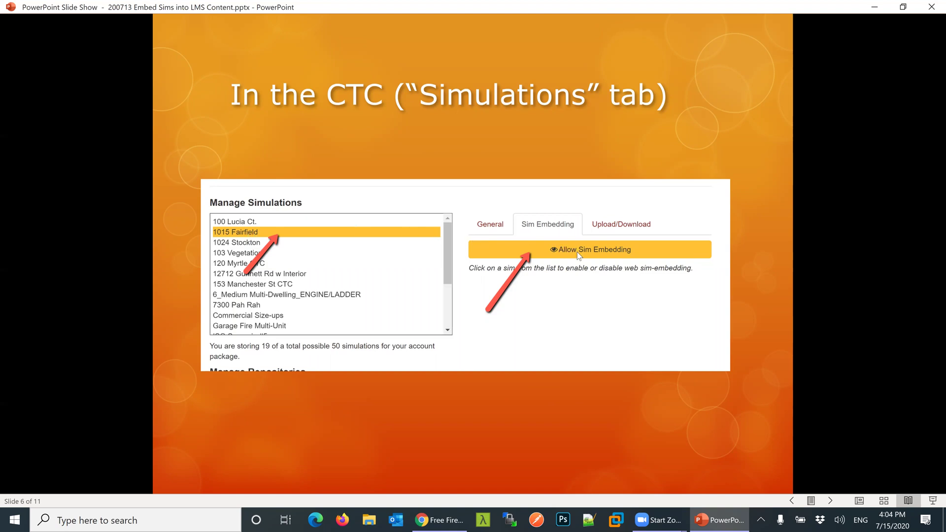
{"action": "left_click", "coordinate": [572, 153]}
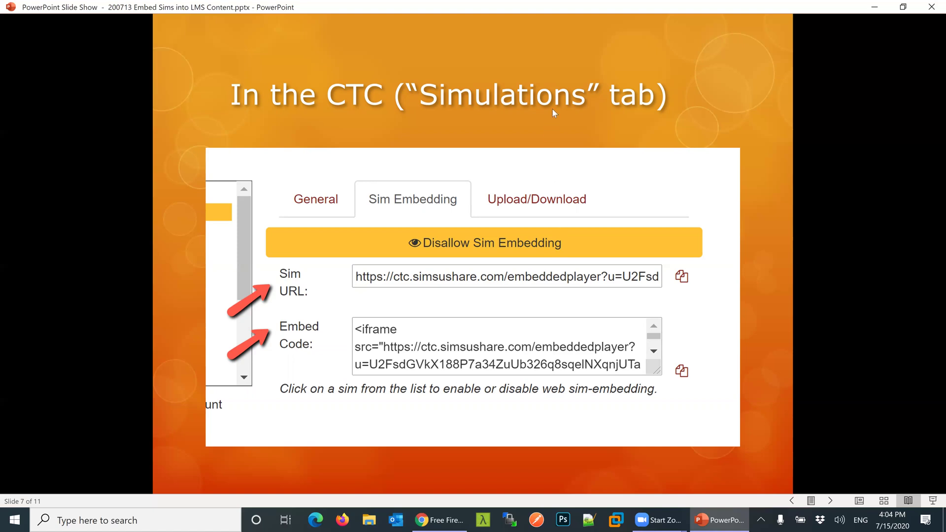
{"action": "left_click", "coordinate": [506, 58]}
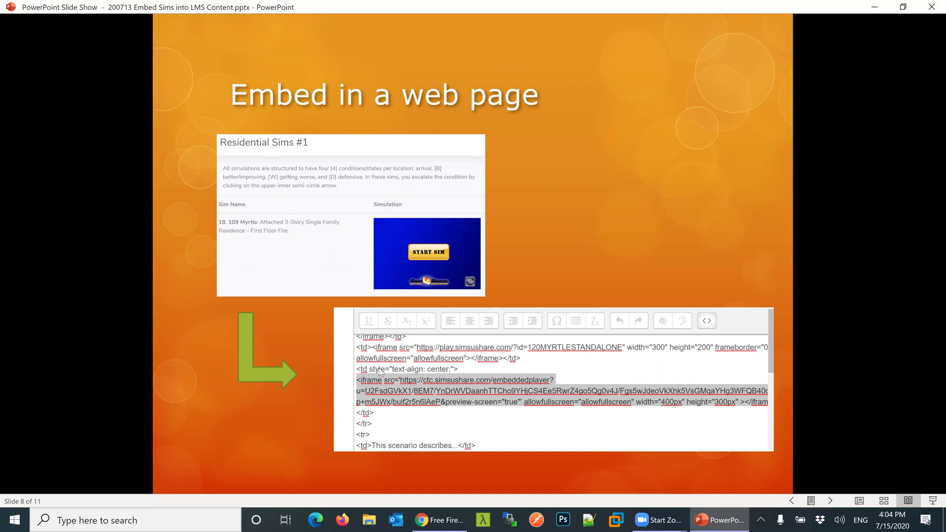
{"action": "key", "text": "Left"}
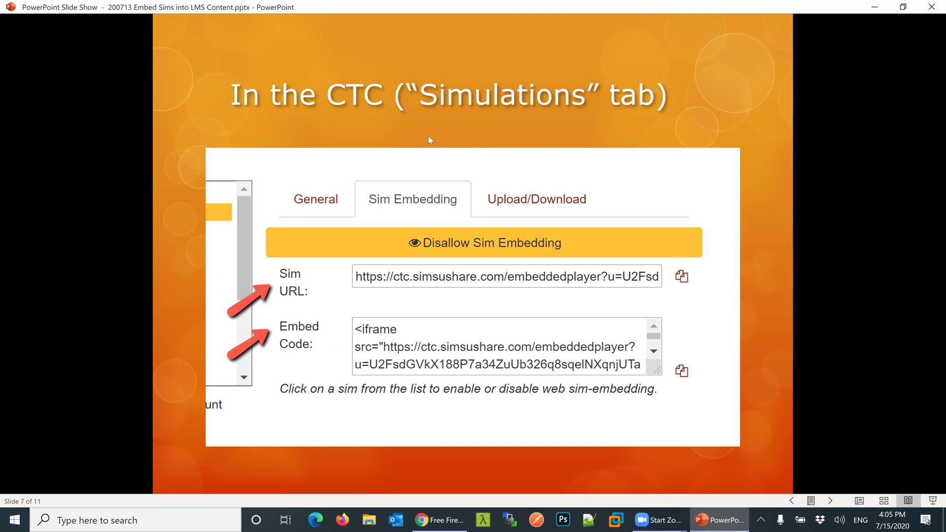
{"action": "key", "text": "Right"}
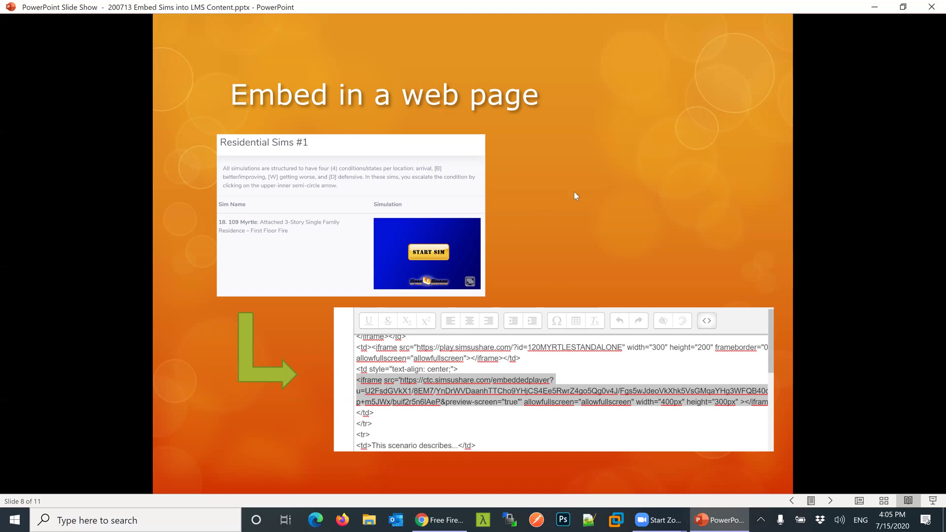
Switch to Chrome, open the Residential Urban Sims #1 set, and run the embedded 323 Fairfield Ave simulation, looking inside and back out.
{"action": "left_click", "coordinate": [452, 519]}
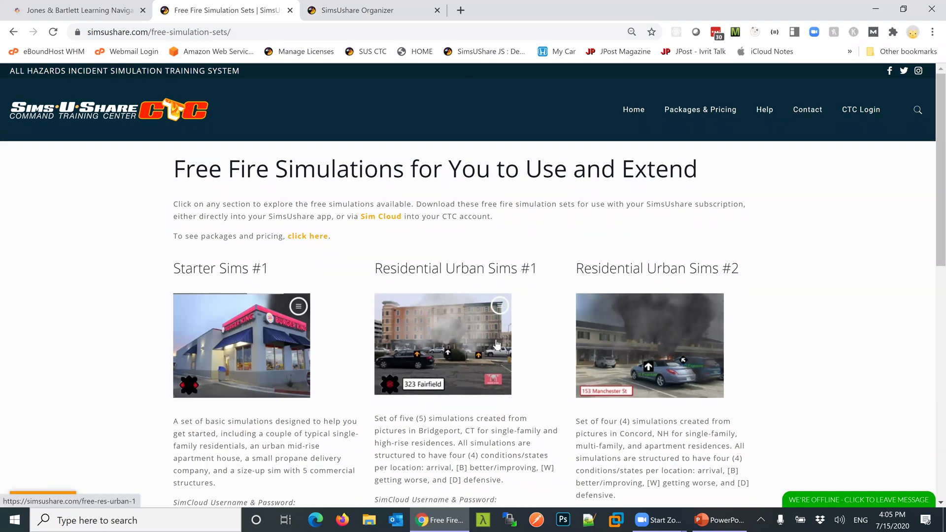
{"action": "left_click", "coordinate": [607, 345]}
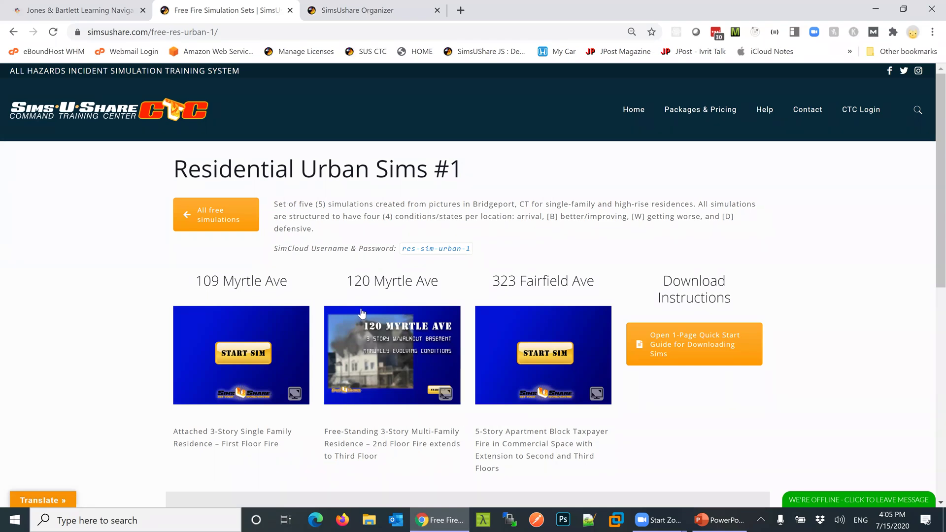
{"action": "left_click", "coordinate": [545, 354]}
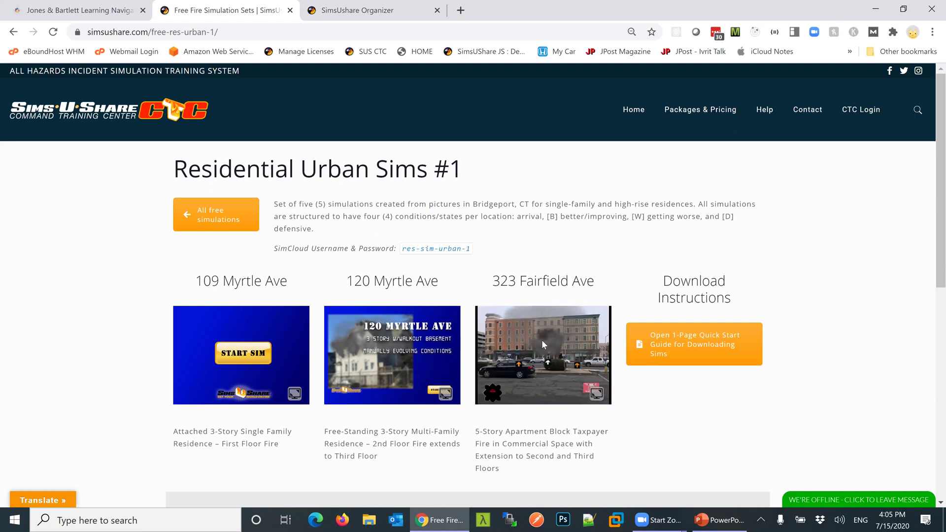
{"action": "left_click", "coordinate": [519, 365]}
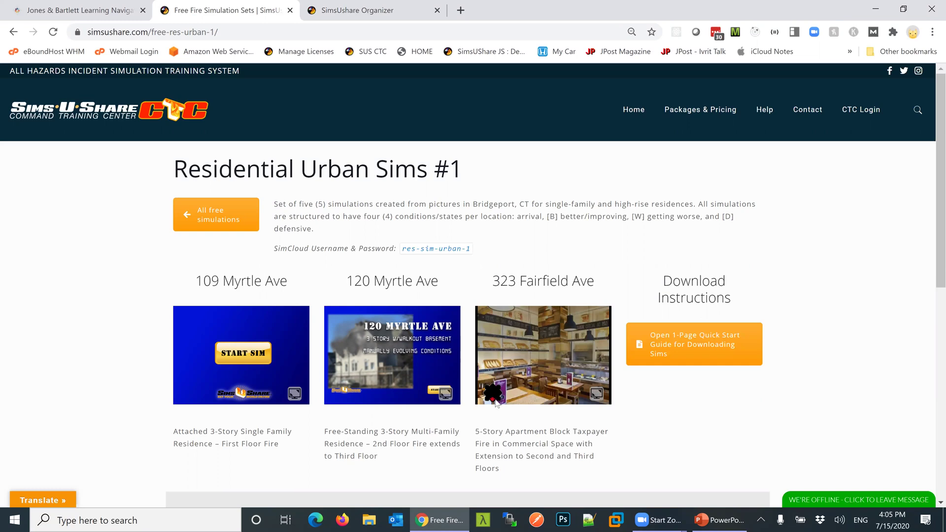
{"action": "left_click", "coordinate": [495, 359]}
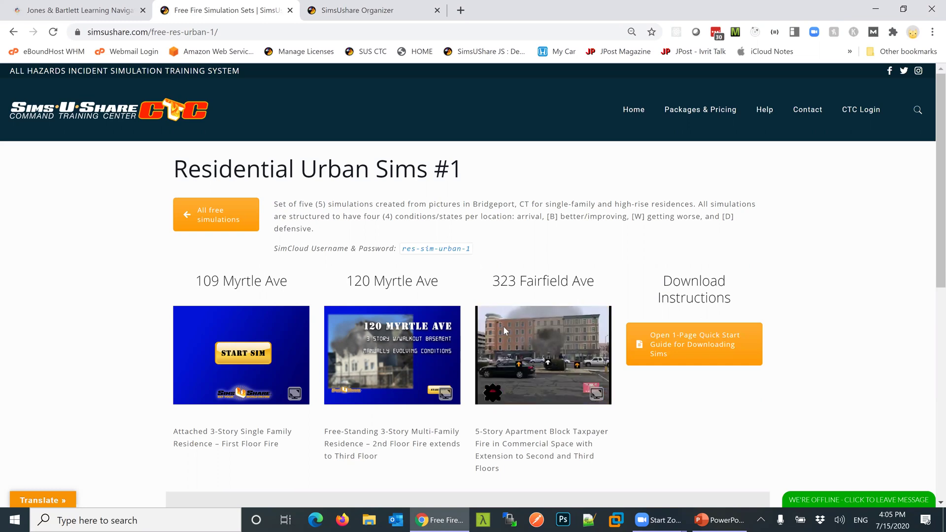
View the 323 Fairfield Ave simulation in full screen, explore its fire conditions, and return to the web page.
{"action": "left_click", "coordinate": [597, 394]}
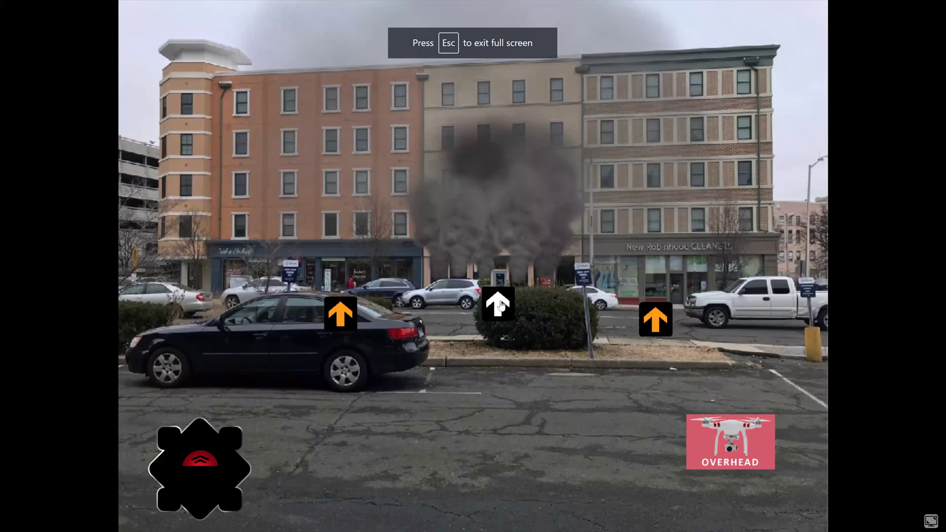
{"action": "left_click", "coordinate": [502, 304]}
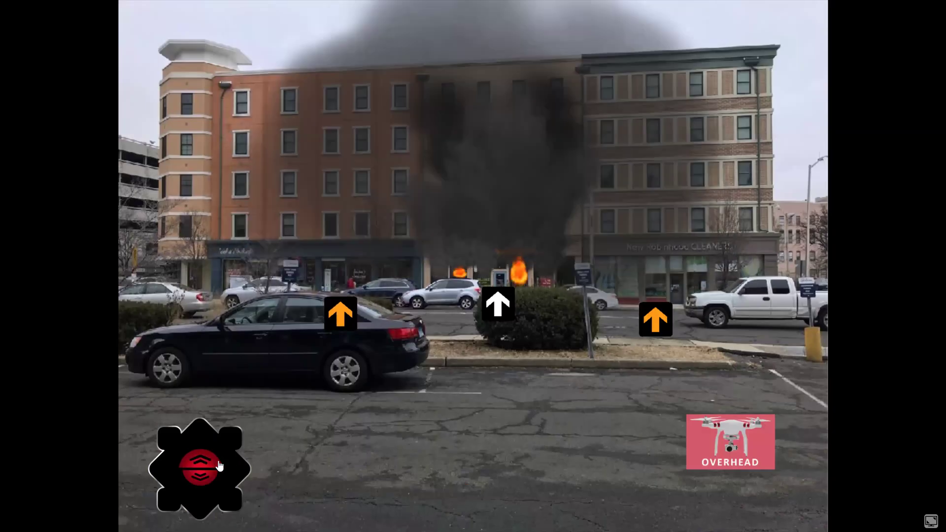
{"action": "key", "text": "Escape"}
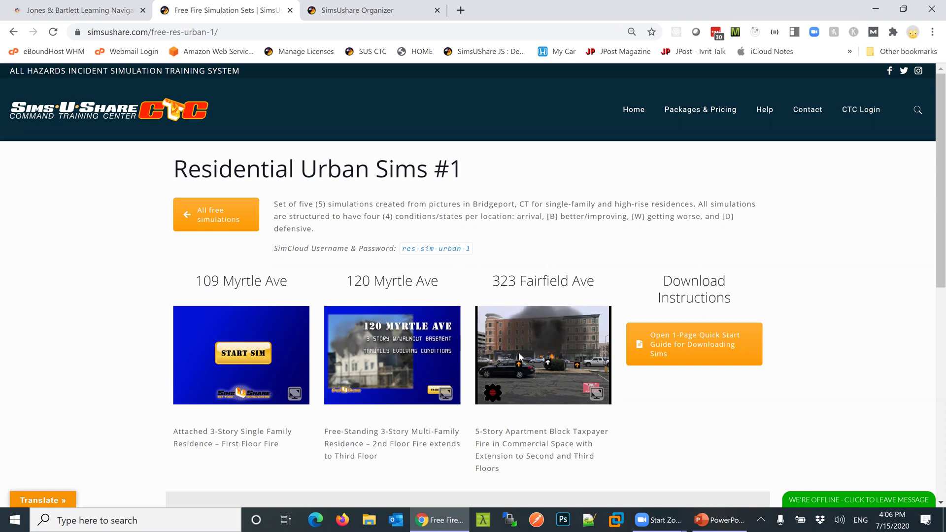
Switch back to the PowerPoint slide show and advance to the Live Demo slide.
{"action": "left_click", "coordinate": [718, 519]}
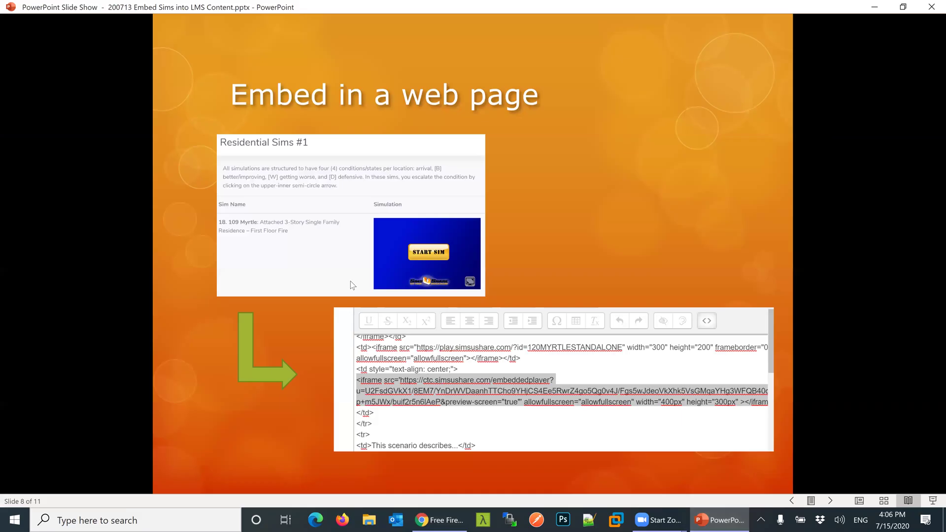
{"action": "left_click", "coordinate": [179, 245]}
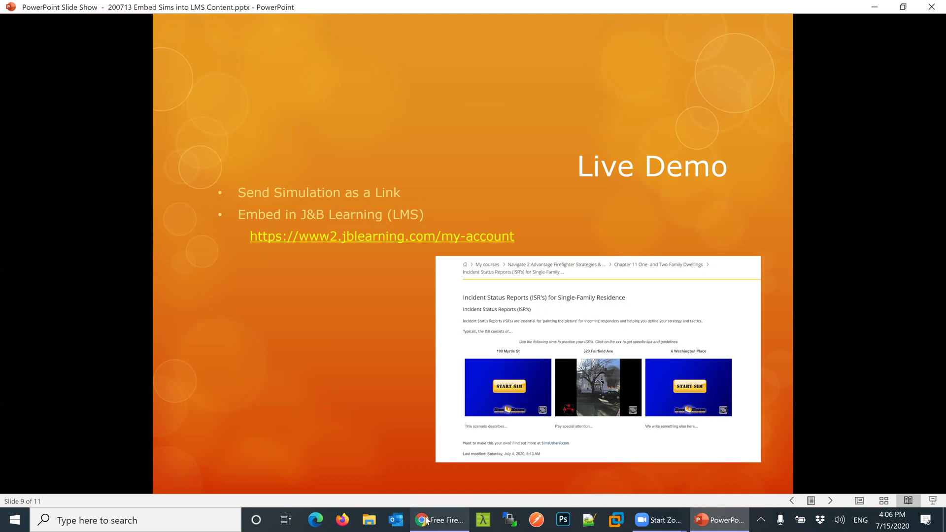
Switch to Chrome, open the Simulations page of the SimsUshare Organizer, and allow sim embedding for 1024 Stockton.
{"action": "mouse_move", "coordinate": [426, 520]}
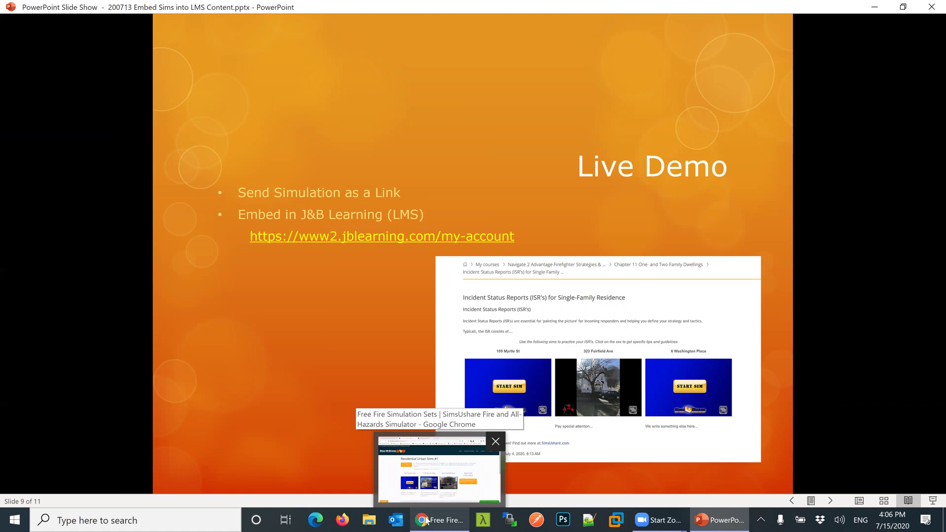
{"action": "left_click", "coordinate": [427, 521]}
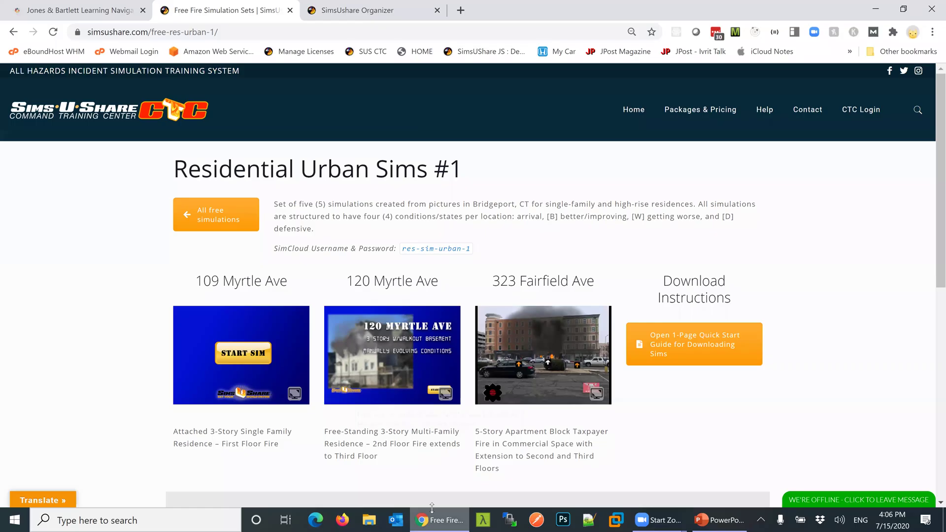
{"action": "left_click", "coordinate": [336, 11]}
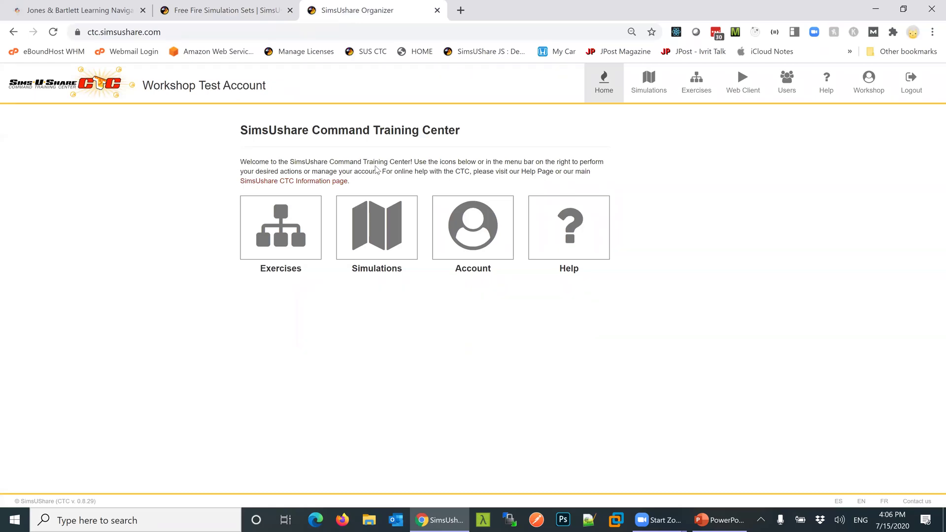
{"action": "left_click", "coordinate": [384, 223]}
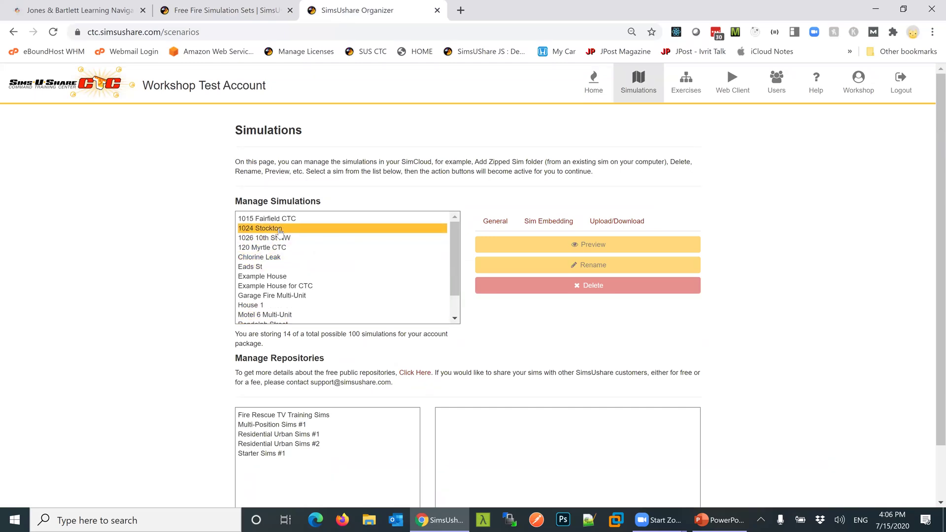
{"action": "left_click", "coordinate": [280, 232]}
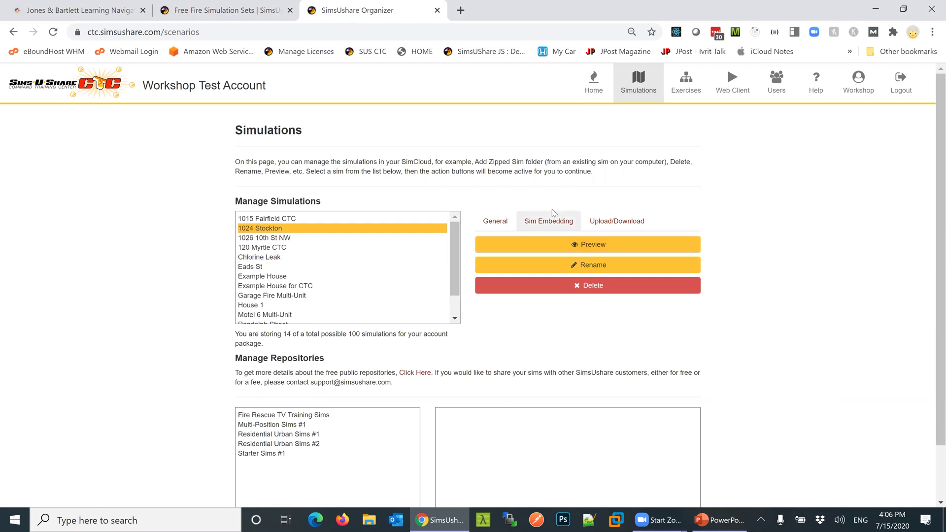
{"action": "left_click", "coordinate": [553, 227]}
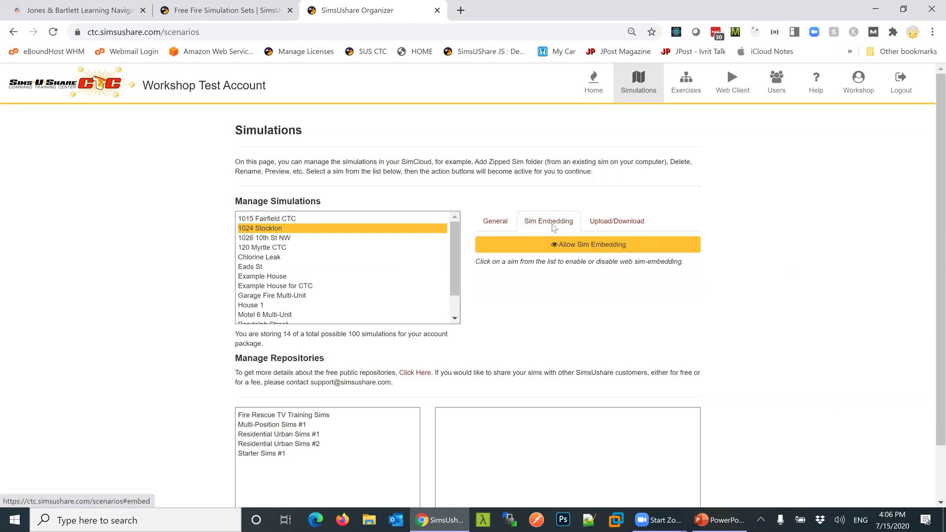
{"action": "left_click", "coordinate": [591, 252]}
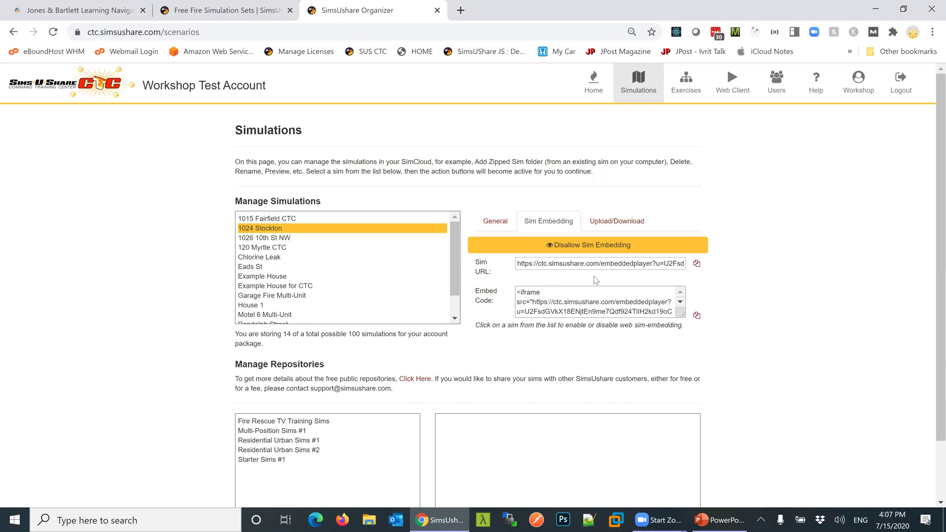
Copy the 1024 Stockton Sim URL and load it in a new browser tab.
{"action": "left_click", "coordinate": [696, 264]}
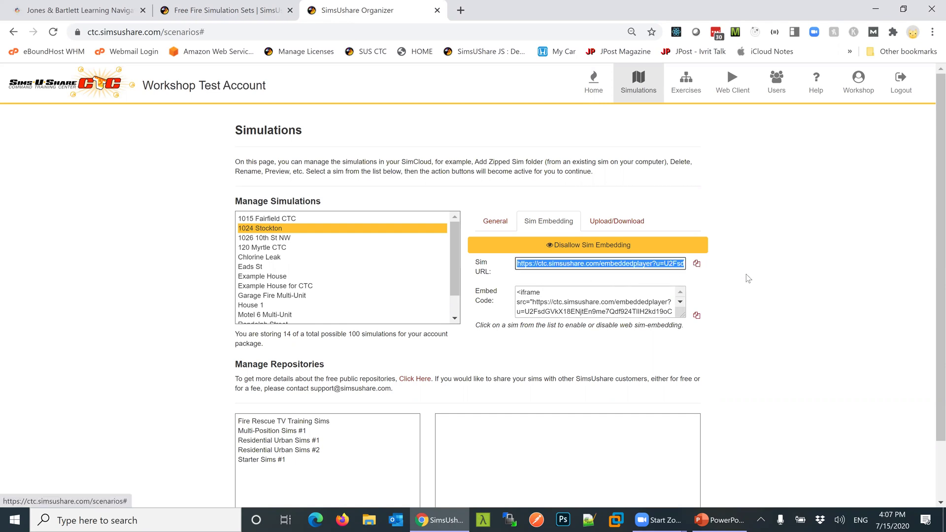
{"action": "left_click", "coordinate": [461, 11]}
{"action": "left_click", "coordinate": [447, 31]}
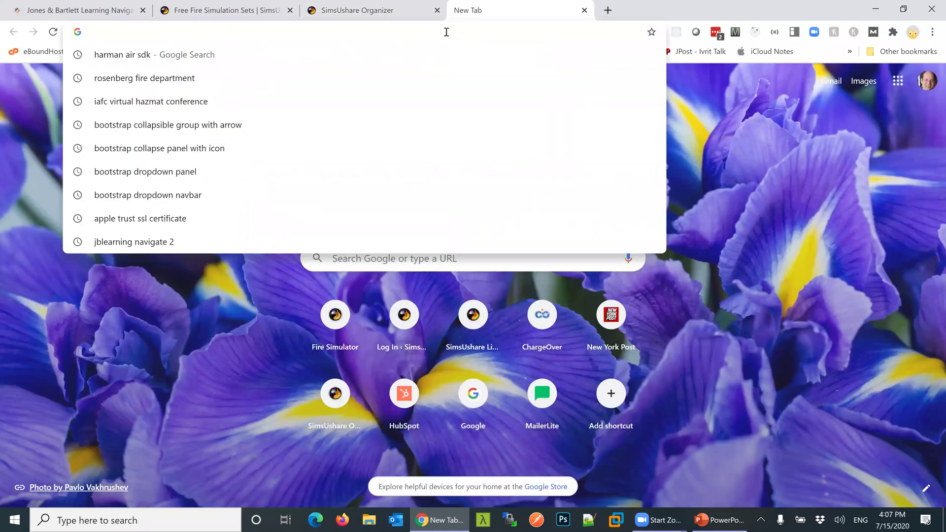
{"action": "key", "text": "ctrl+v"}
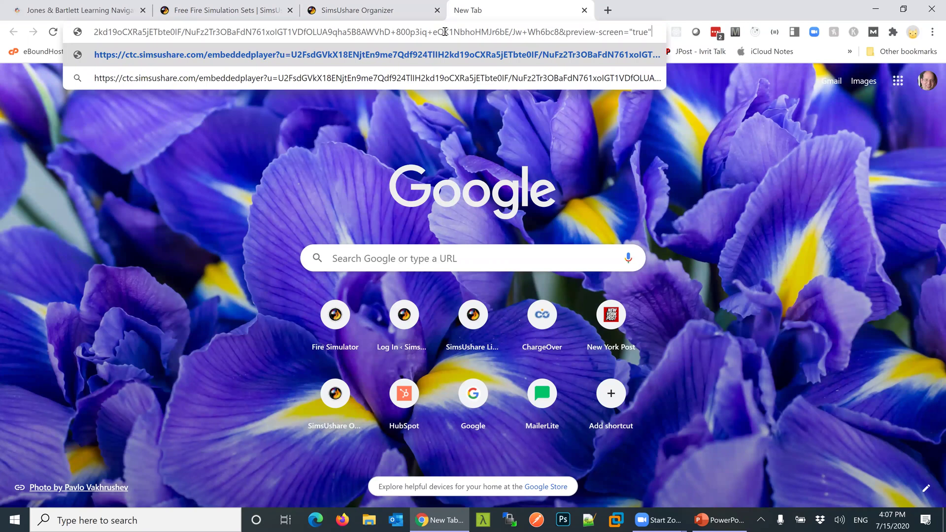
{"action": "key", "text": "Return"}
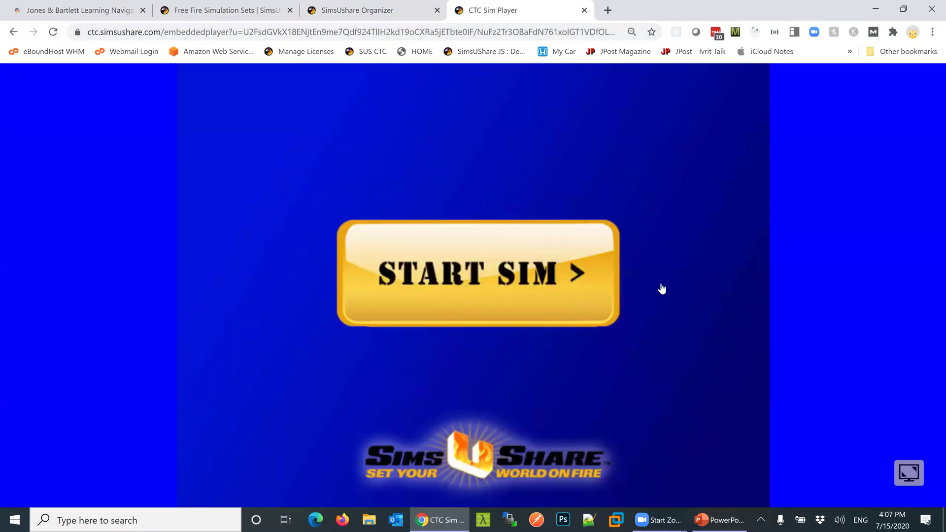
Start the 1024 Stockton simulation and move around the house to view its different sides.
{"action": "left_click", "coordinate": [502, 271]}
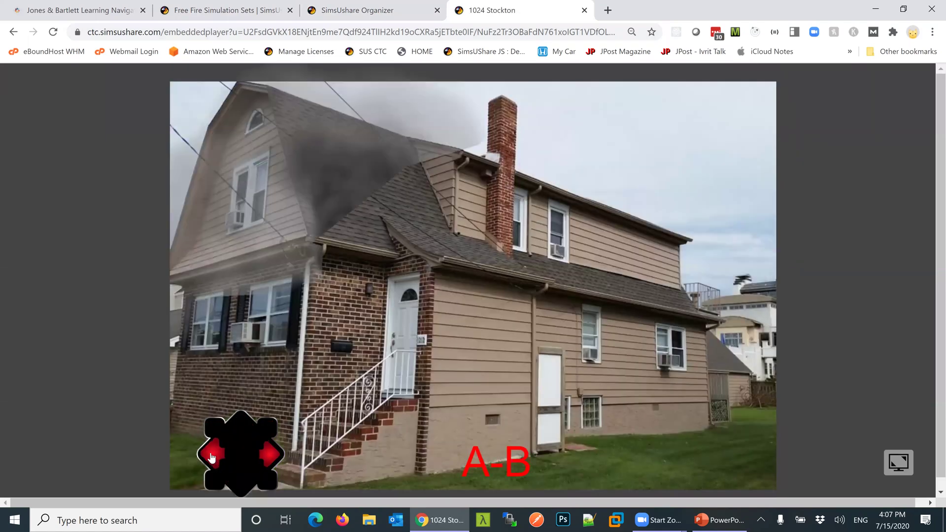
{"action": "left_click", "coordinate": [212, 457]}
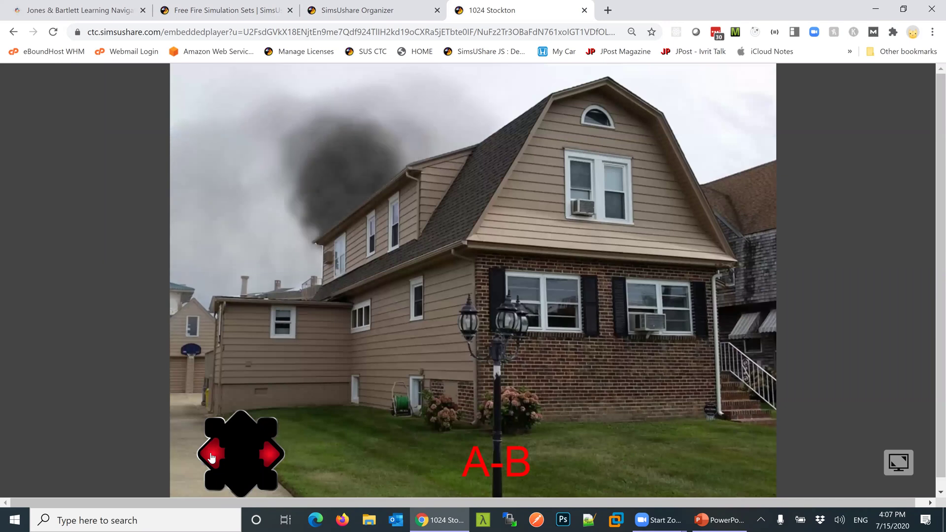
{"action": "left_click", "coordinate": [212, 458]}
{"action": "left_click", "coordinate": [211, 457]}
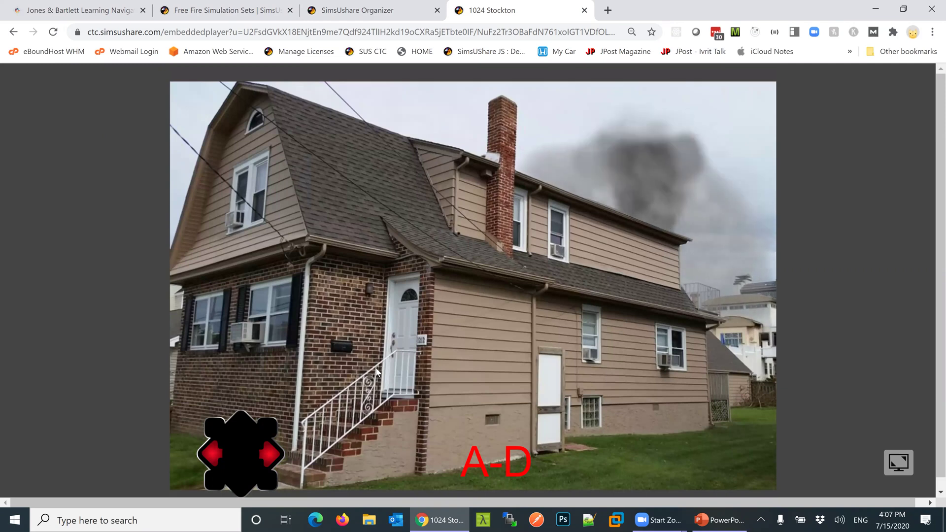
Go to the Navigate 2 Firefighter Strategies & Tactics course and look through its chapters to Chapter 11 One- and Two-Family Dwellings.
{"action": "left_click", "coordinate": [97, 11]}
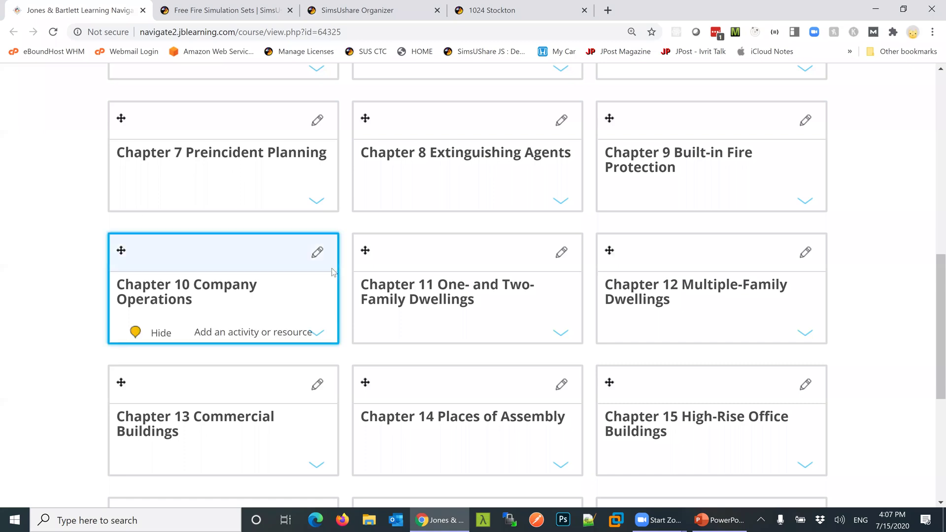
{"action": "scroll", "coordinate": [330, 274], "scroll_direction": "up", "scroll_amount": 10}
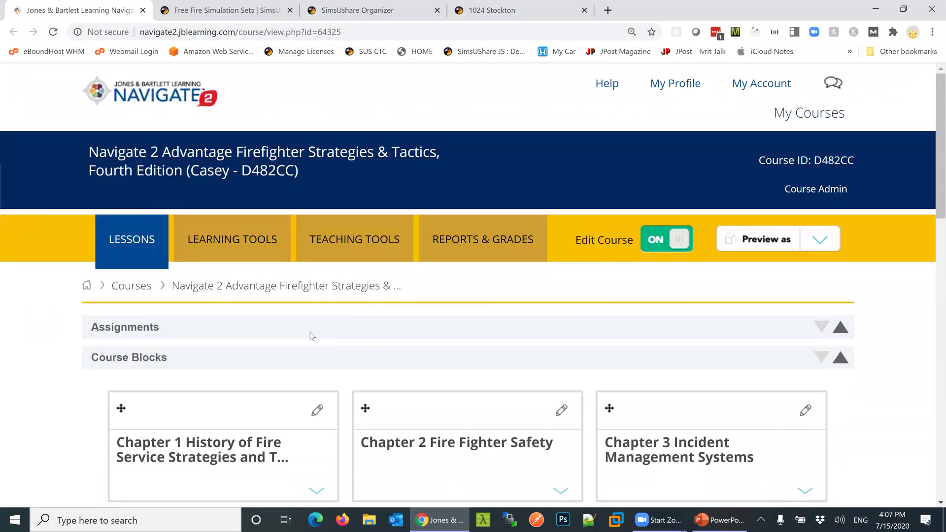
{"action": "scroll", "coordinate": [310, 333], "scroll_direction": "down", "scroll_amount": 5}
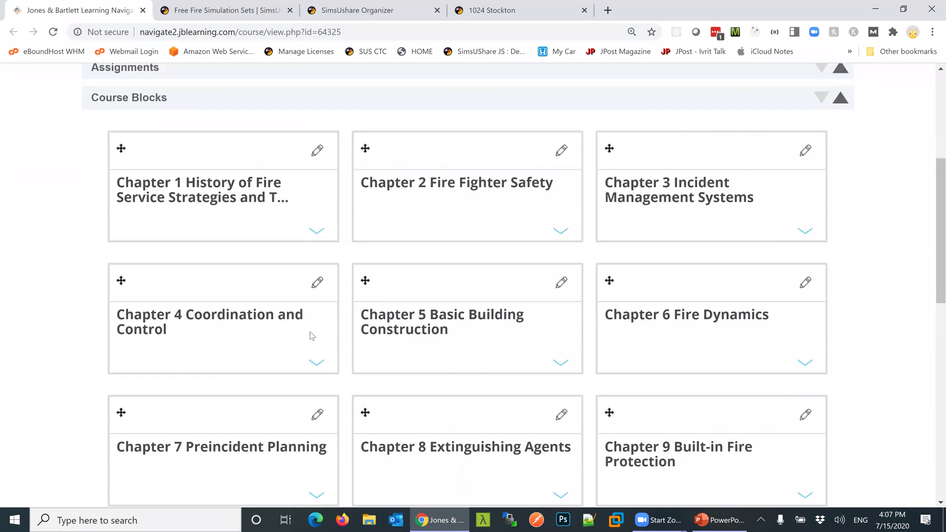
{"action": "scroll", "coordinate": [312, 335], "scroll_direction": "down", "scroll_amount": 7}
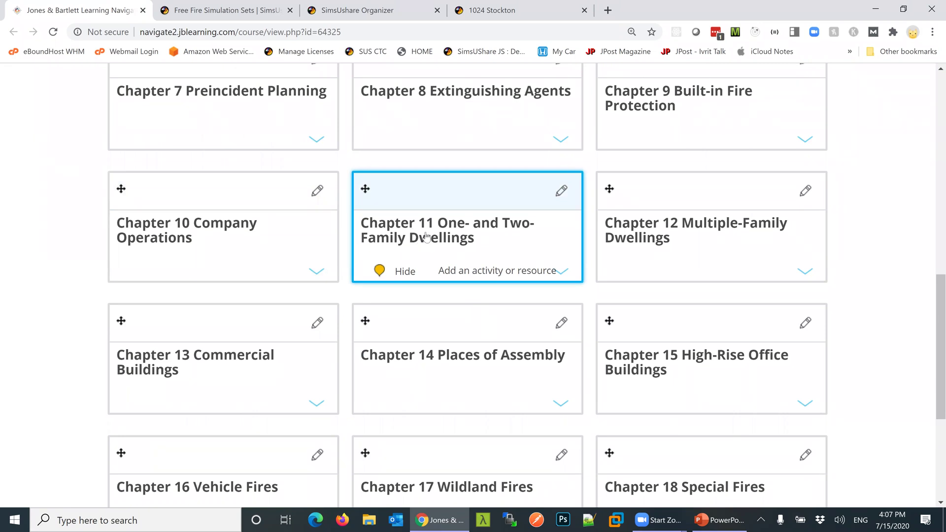
Copy the iframe embed code of the 1024 Stockton simulation from the SimsUshare Organizer.
{"action": "left_click", "coordinate": [409, 10]}
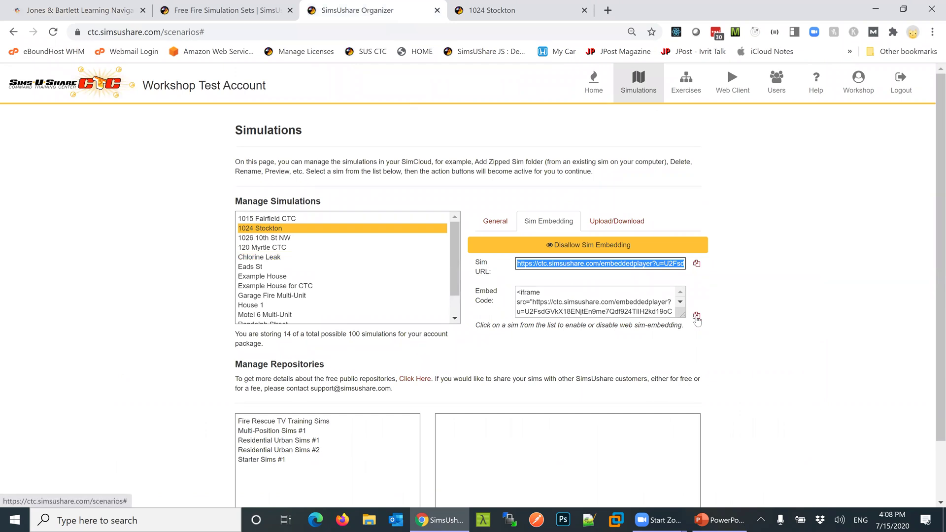
{"action": "left_click", "coordinate": [697, 316]}
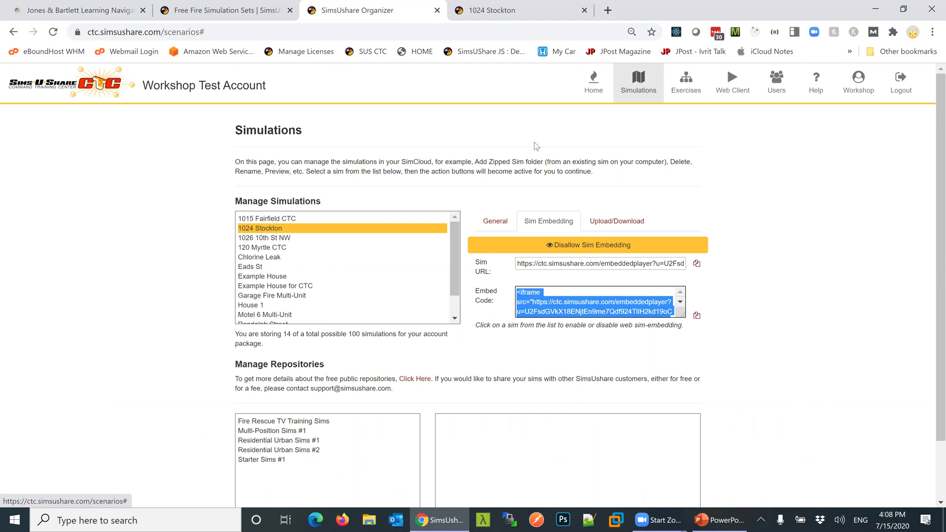
{"action": "left_click", "coordinate": [492, 11]}
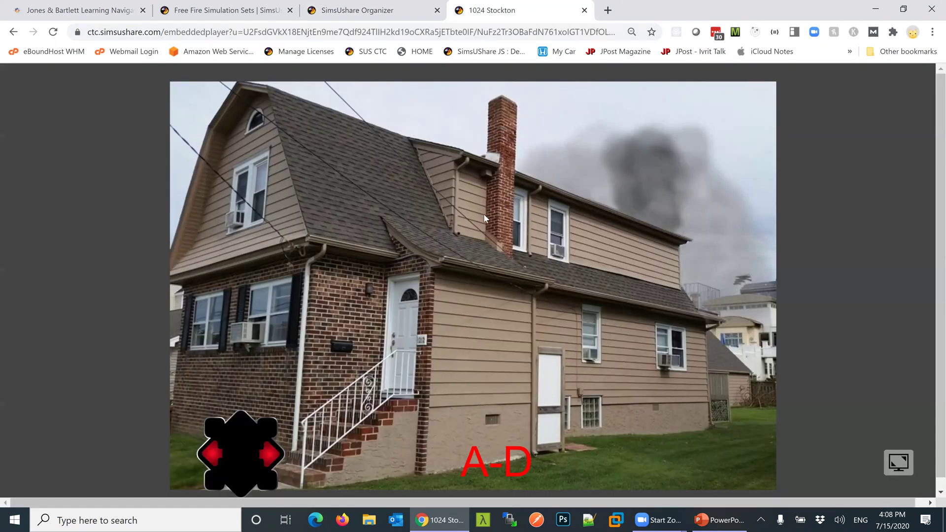
{"action": "key", "text": "ctrl+shift+Tab"}
{"action": "key", "text": "ctrl+shift+Tab"}
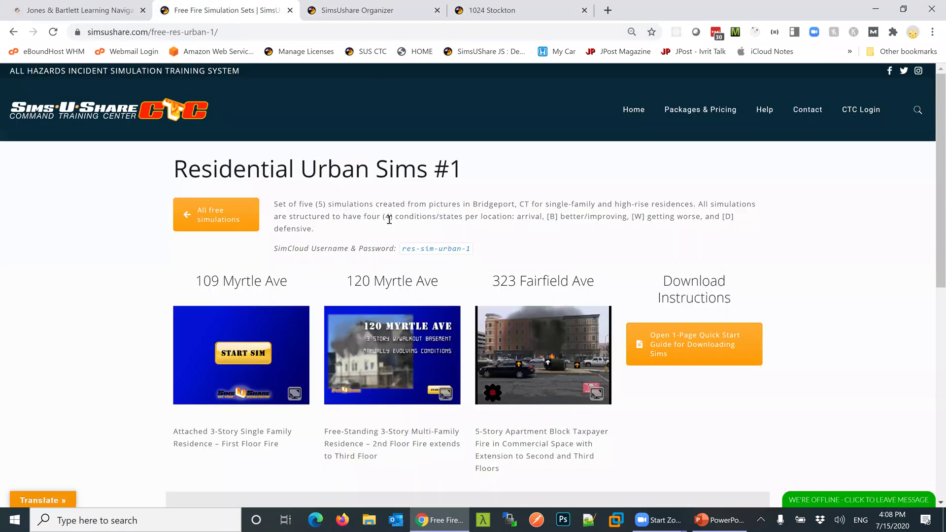
In the Navigate 2 course, open the settings of Chapter 11's Incident Status Reports (ISR's) for Single-Family Residence page for editing.
{"action": "left_click", "coordinate": [75, 11]}
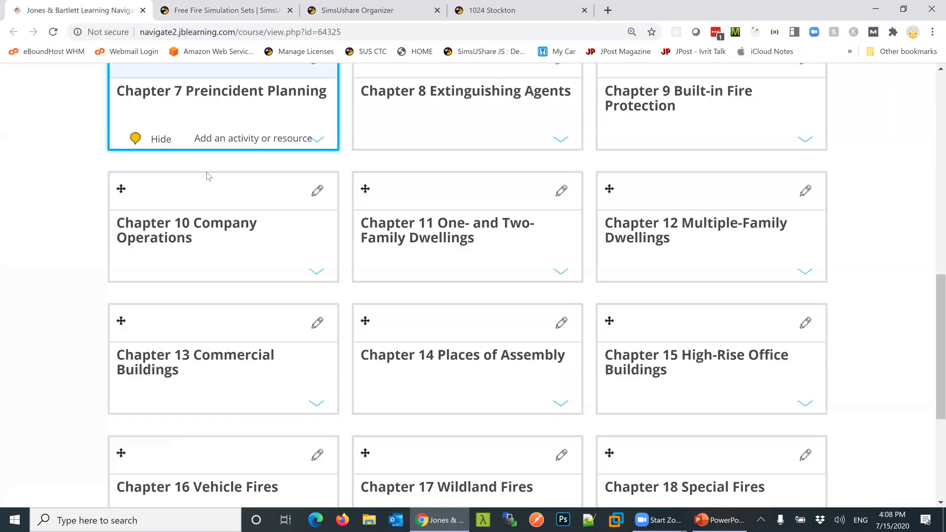
{"action": "left_click", "coordinate": [562, 272]}
{"action": "scroll", "coordinate": [493, 365], "scroll_direction": "down", "scroll_amount": 3}
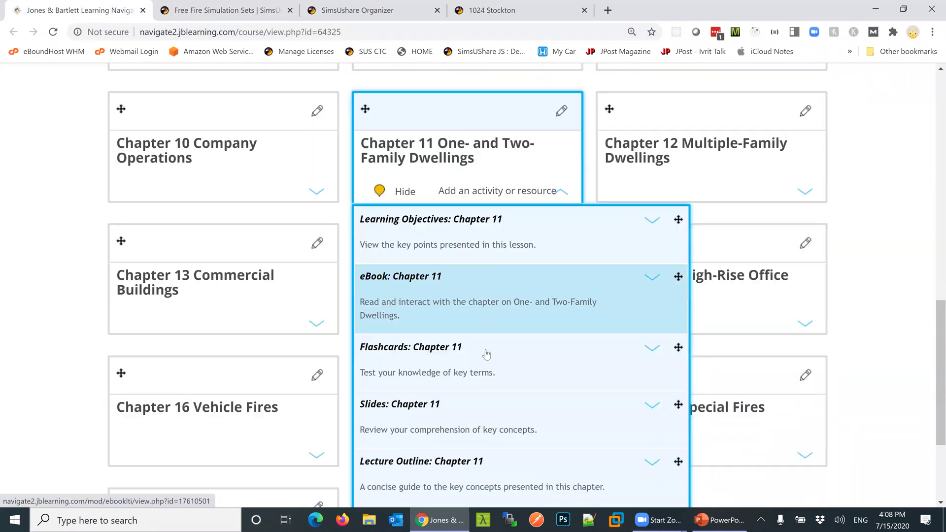
{"action": "scroll", "coordinate": [514, 392], "scroll_direction": "down", "scroll_amount": 3}
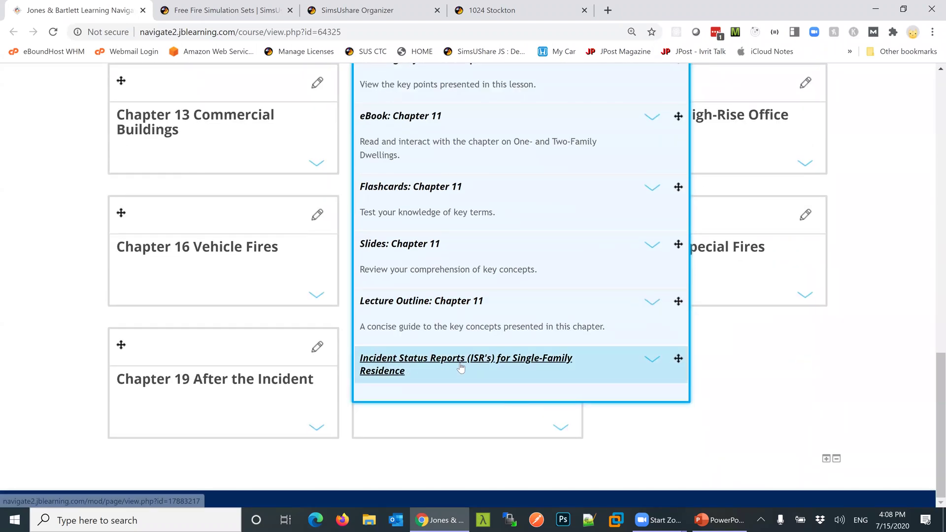
{"action": "left_click", "coordinate": [655, 363]}
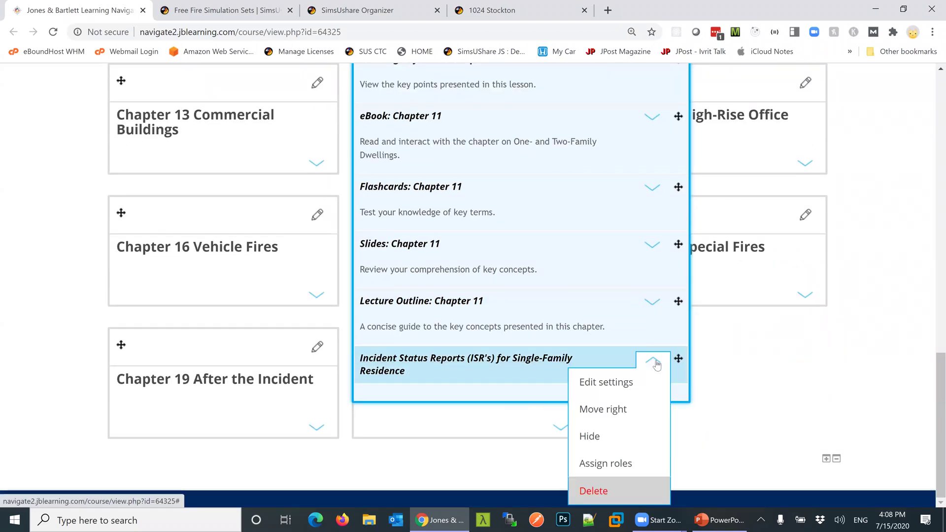
{"action": "left_click", "coordinate": [628, 387]}
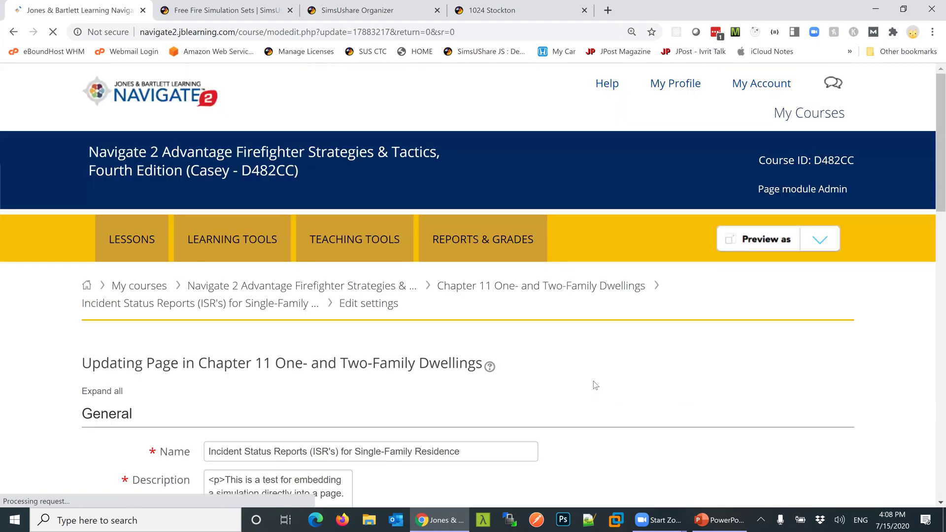
Make the page content editor taller and switch it to HTML source view.
{"action": "scroll", "coordinate": [375, 333], "scroll_direction": "down", "scroll_amount": 4}
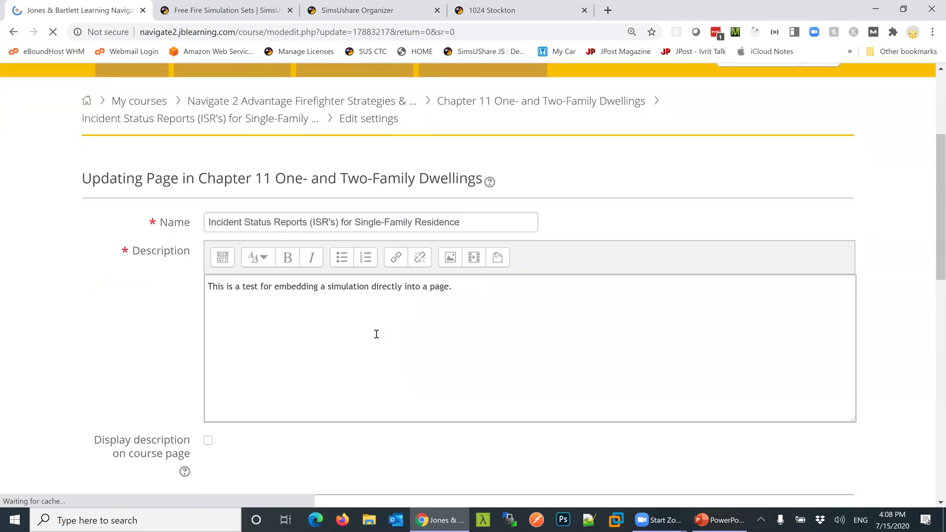
{"action": "scroll", "coordinate": [377, 334], "scroll_direction": "down", "scroll_amount": 2}
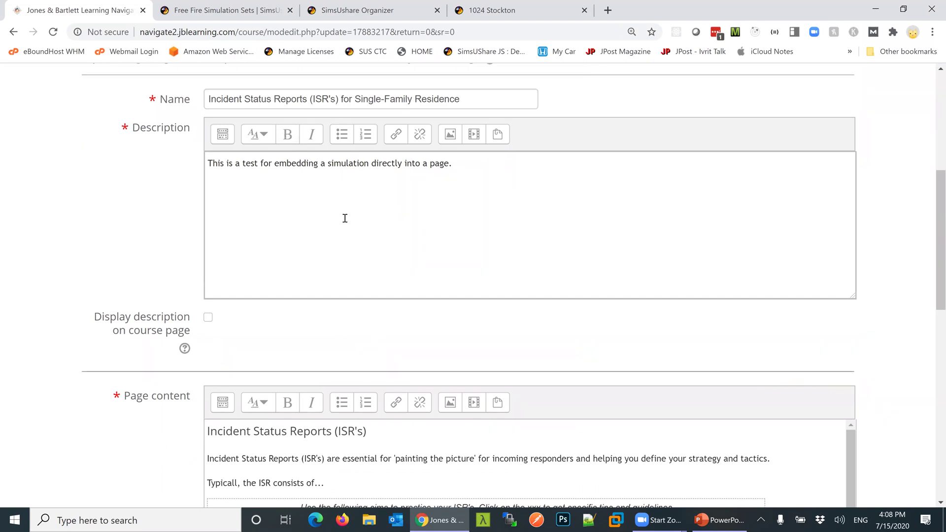
{"action": "scroll", "coordinate": [345, 221], "scroll_direction": "down", "scroll_amount": 5}
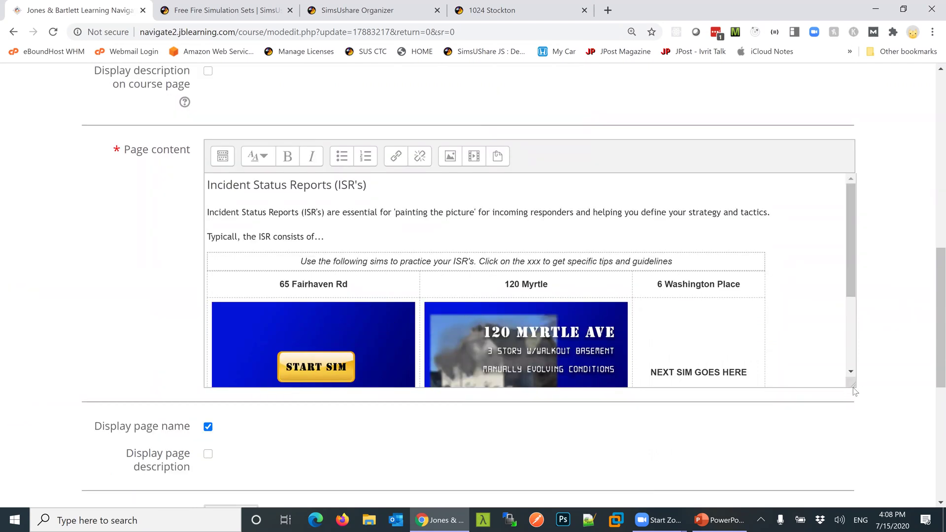
{"action": "left_click_drag", "start_coordinate": [852, 413], "coordinate": [852, 471]}
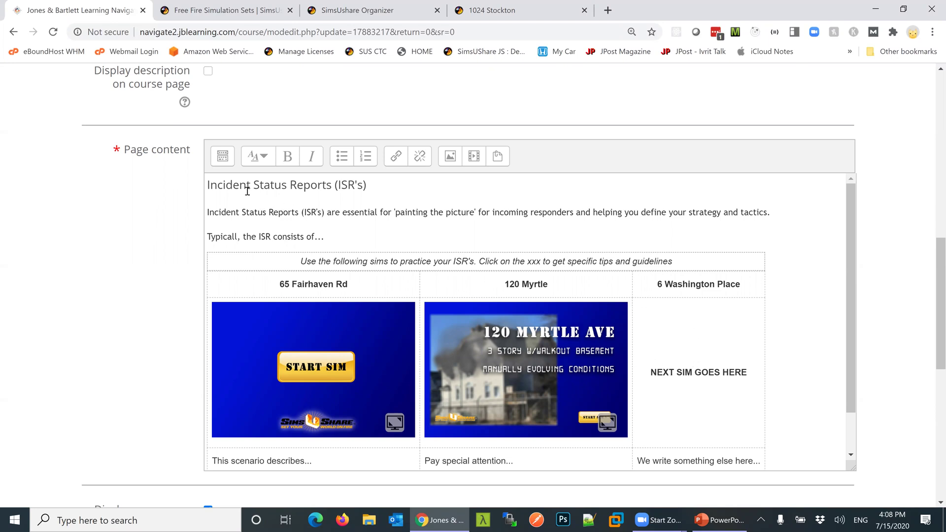
{"action": "left_click", "coordinate": [227, 162]}
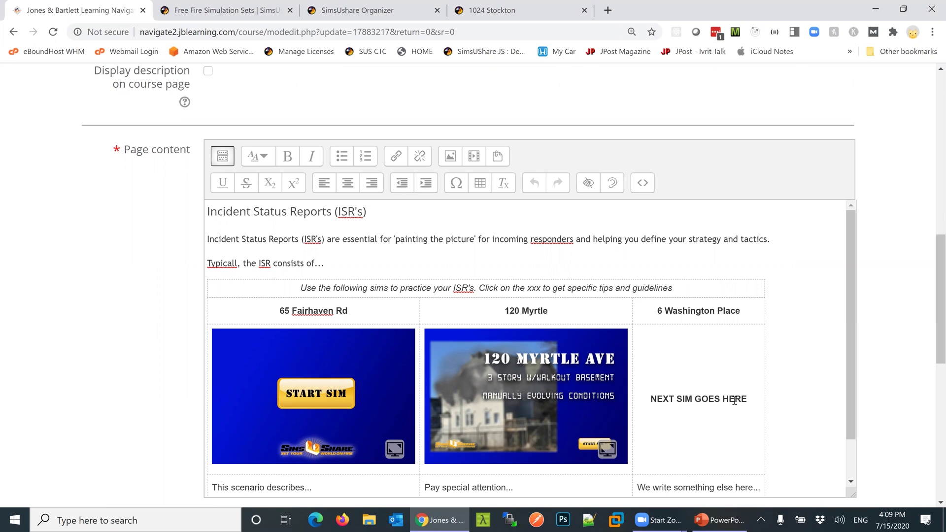
{"action": "left_click", "coordinate": [645, 190]}
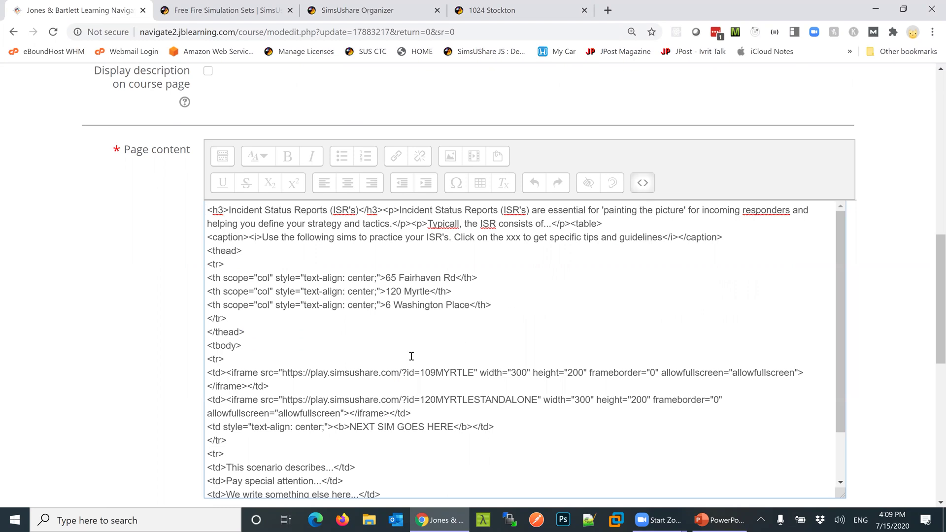
Replace the bold "NEXT SIM GOES HERE" placeholder in the third table cell, including its b tags, with the copied iframe embed code.
{"action": "scroll", "coordinate": [411, 356], "scroll_direction": "down", "scroll_amount": 1}
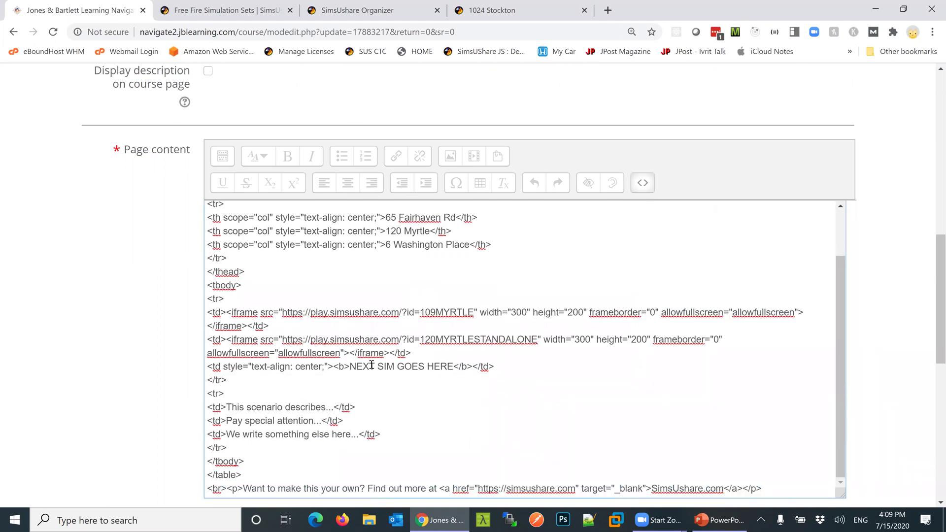
{"action": "left_click_drag", "start_coordinate": [350, 366], "coordinate": [453, 364]}
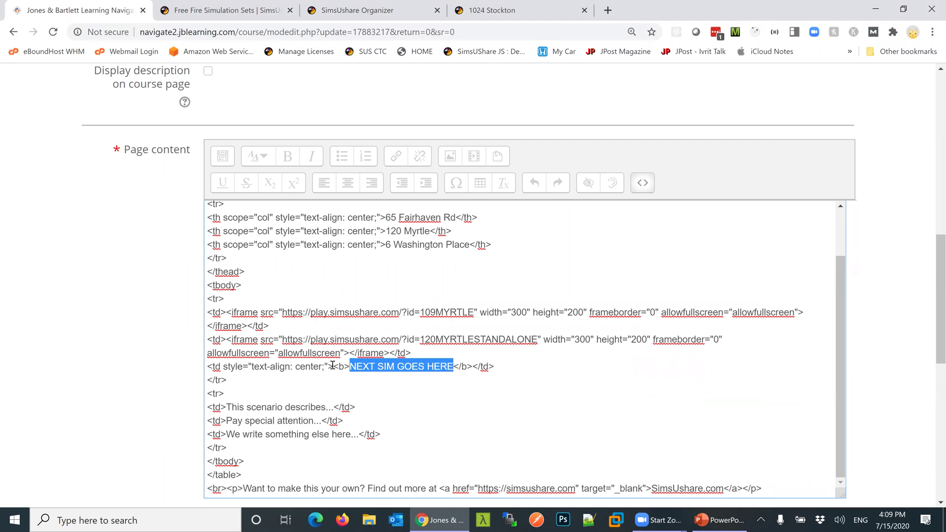
{"action": "left_click_drag", "start_coordinate": [332, 365], "coordinate": [470, 366]}
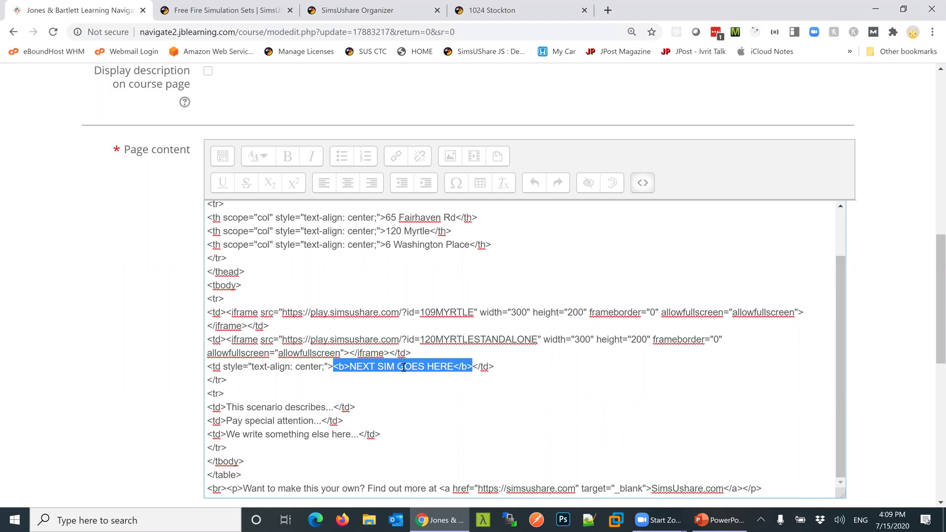
{"action": "key", "text": "ctrl+v"}
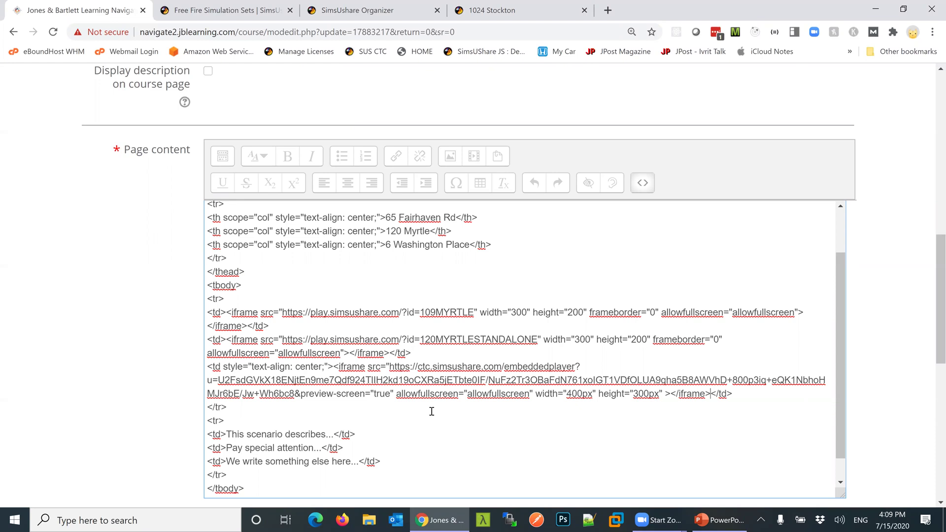
Save the Incident Status Reports page and display it.
{"action": "scroll", "coordinate": [432, 411], "scroll_direction": "down", "scroll_amount": 2}
{"action": "scroll", "coordinate": [152, 416], "scroll_direction": "down", "scroll_amount": 5}
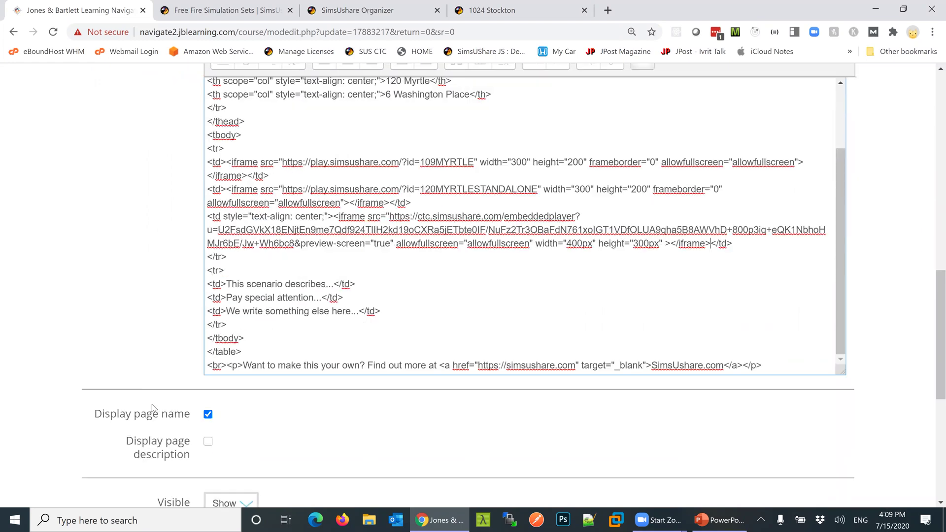
{"action": "scroll", "coordinate": [152, 408], "scroll_direction": "down", "scroll_amount": 4}
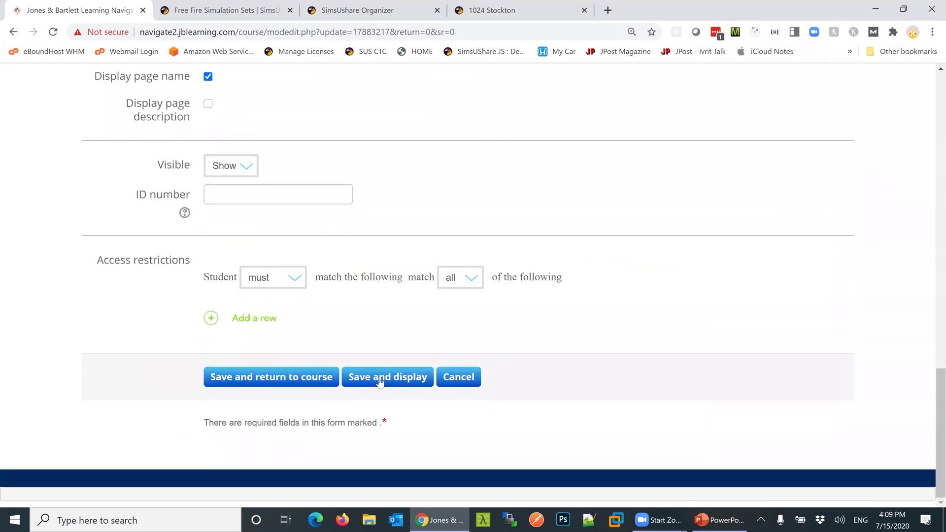
{"action": "left_click", "coordinate": [379, 383]}
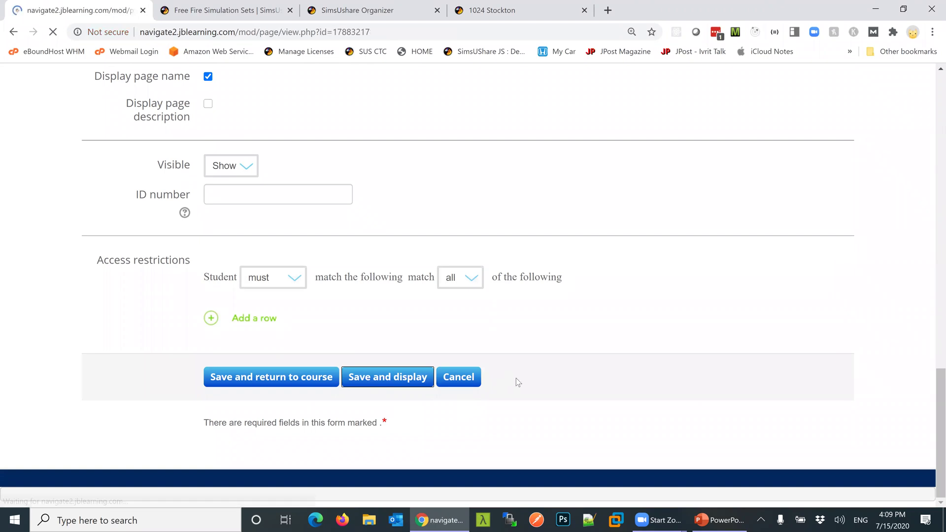
Try the simulation embedded under 6 Washington Place by moving around the house to its different sides.
{"action": "scroll", "coordinate": [518, 382], "scroll_direction": "down", "scroll_amount": 6}
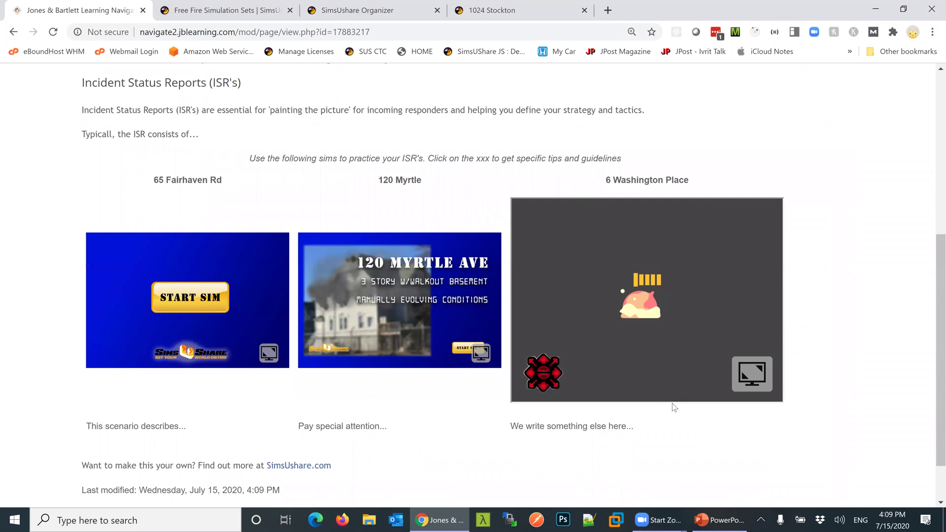
{"action": "left_click", "coordinate": [557, 377]}
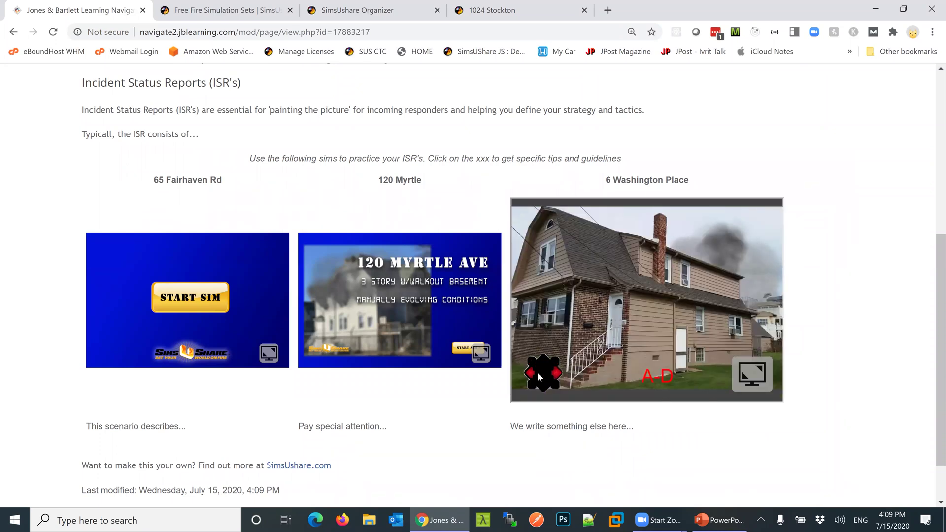
{"action": "left_click", "coordinate": [538, 377]}
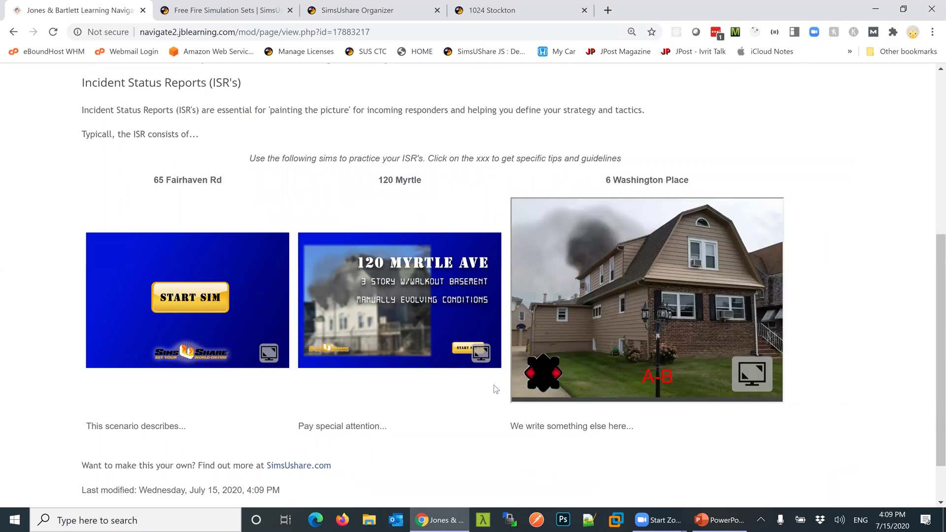
{"action": "left_click", "coordinate": [554, 374]}
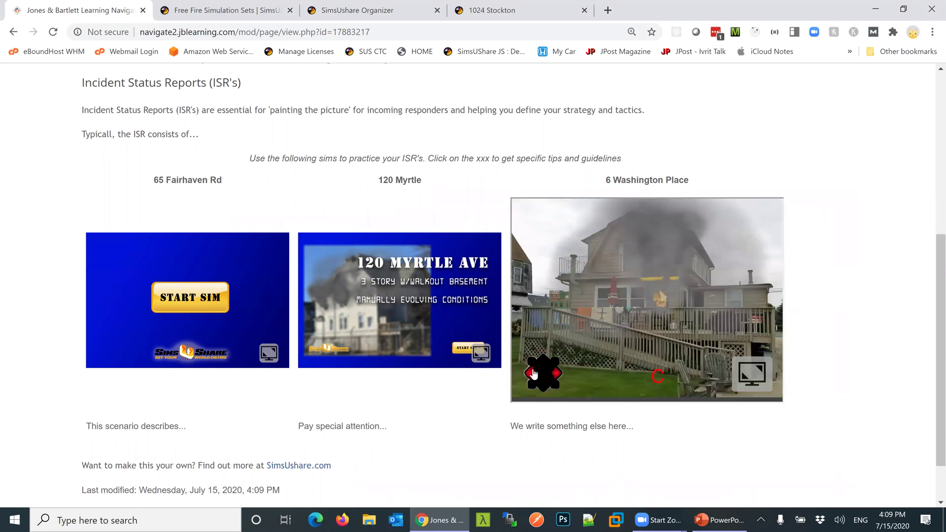
{"action": "left_click", "coordinate": [558, 374]}
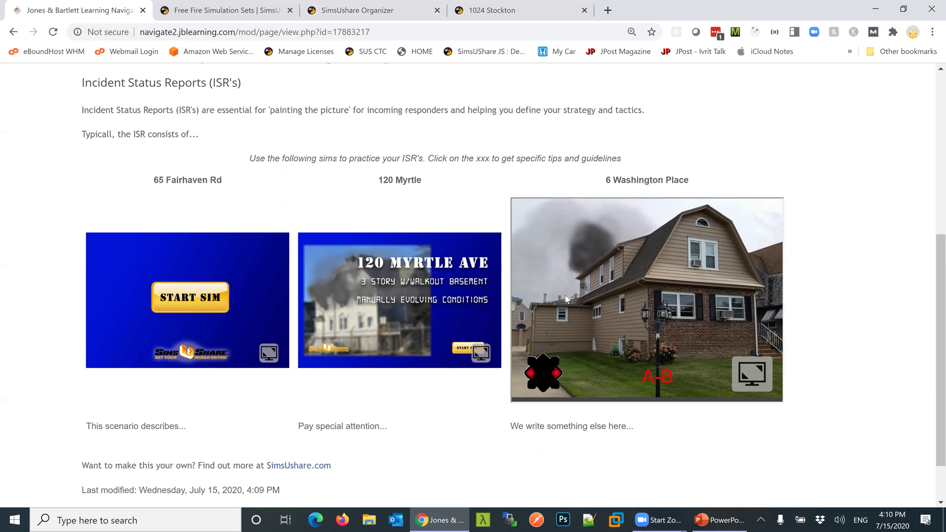
In the SimsUshare Organizer, disallow sim embedding for 1024 Stockton and allow it again to generate a new URL and embed code.
{"action": "left_click", "coordinate": [493, 10]}
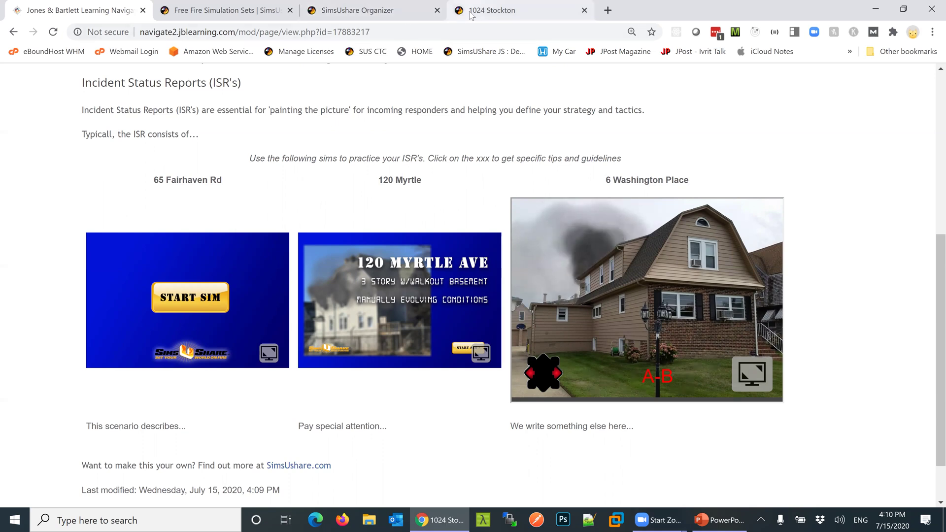
{"action": "left_click", "coordinate": [335, 16]}
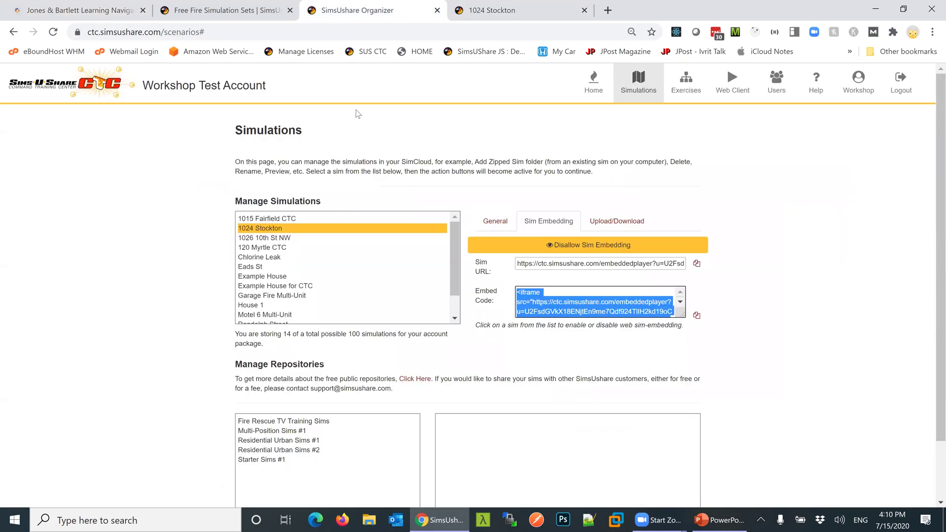
{"action": "left_click", "coordinate": [582, 252]}
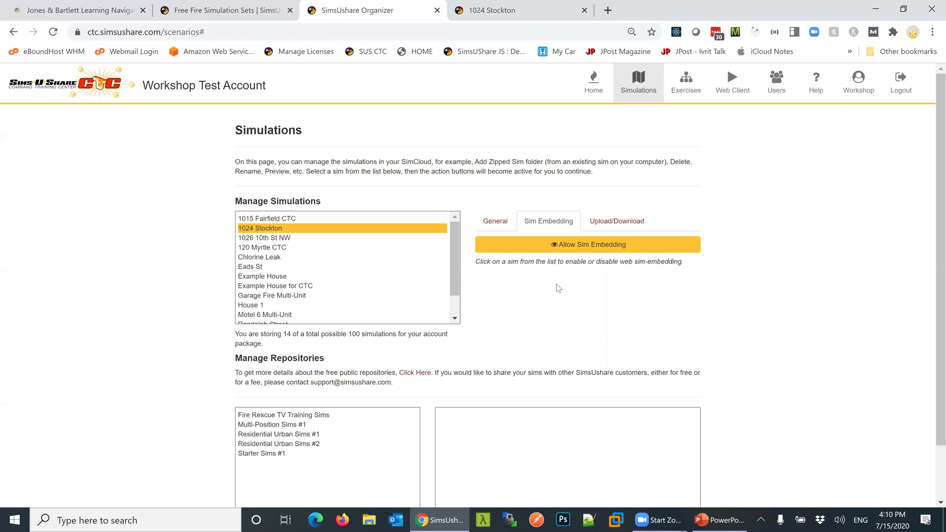
{"action": "left_click", "coordinate": [563, 252]}
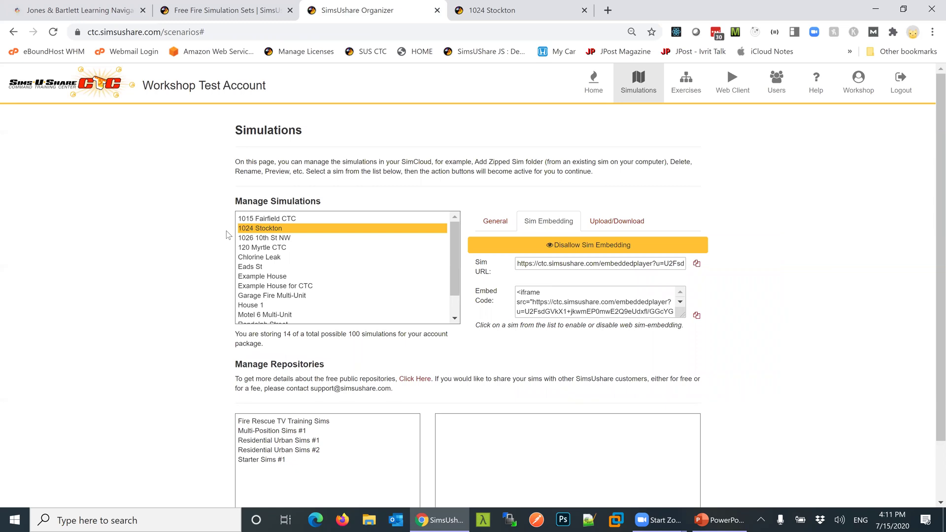
Switch to the PowerPoint slide show and advance past Integration into Target Solutions to the Wrap-Up: Your Questions slide.
{"action": "left_click", "coordinate": [720, 520]}
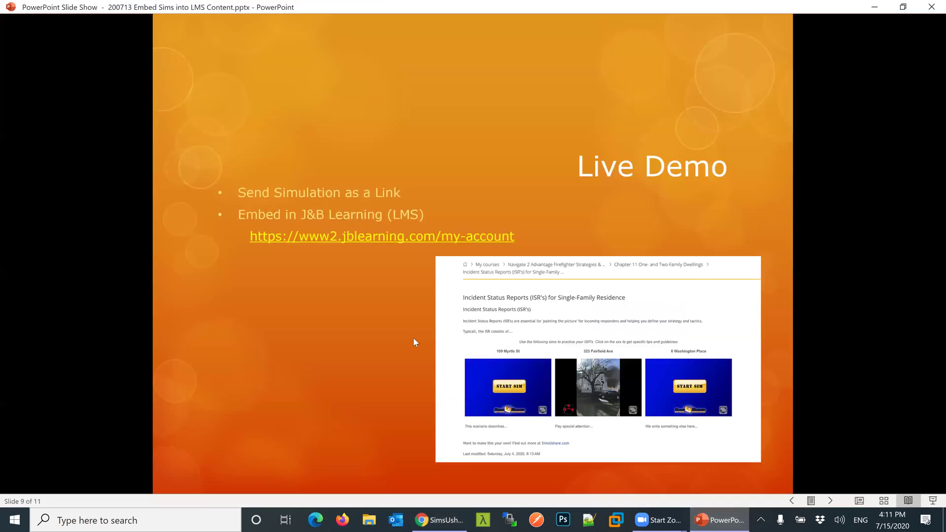
{"action": "left_click", "coordinate": [273, 311]}
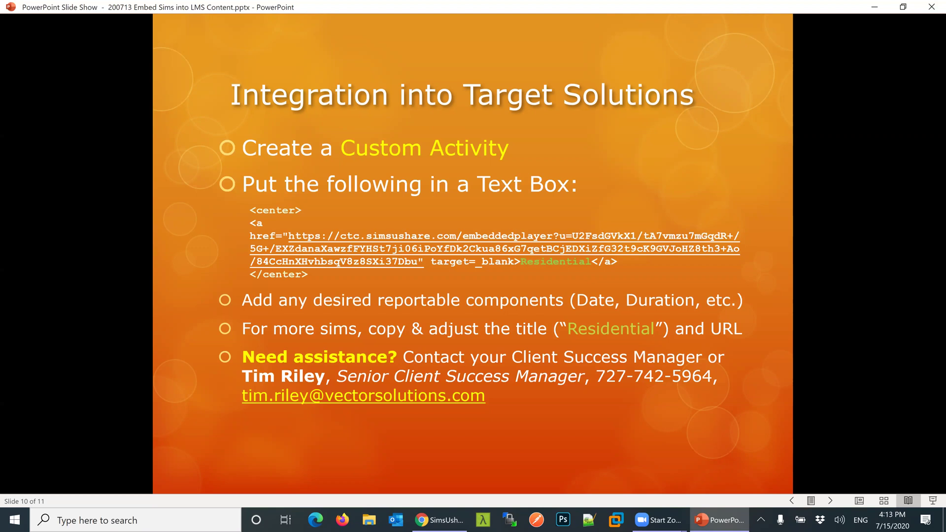
{"action": "key", "text": "Right"}
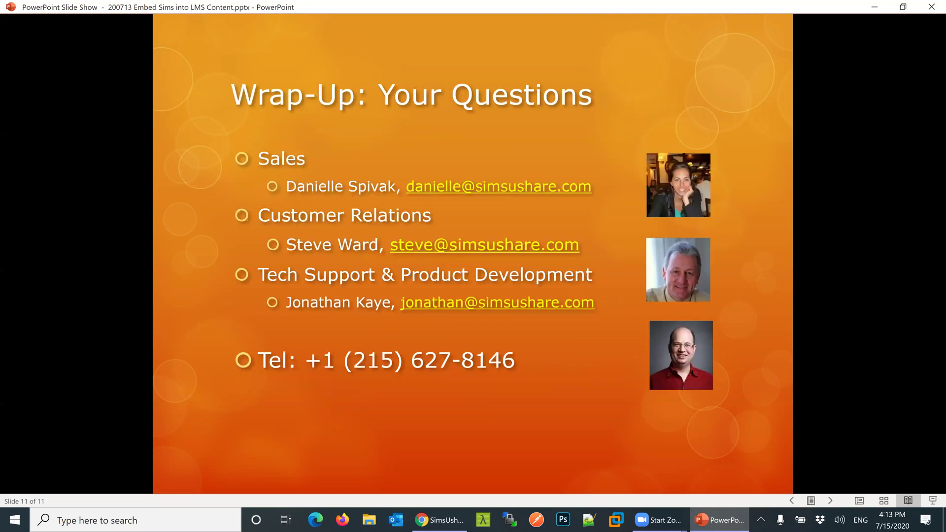